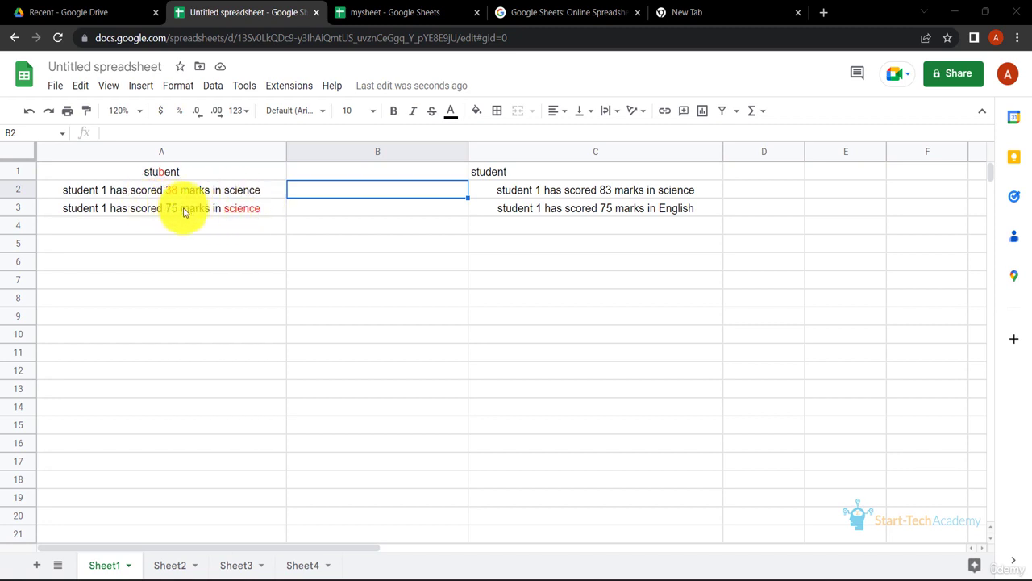
- Enter =SUBSTITUTE(A1,"b","d") in cell B1 to correct the misspelled word from A1
{"action": "left_click", "coordinate": [363, 172]}
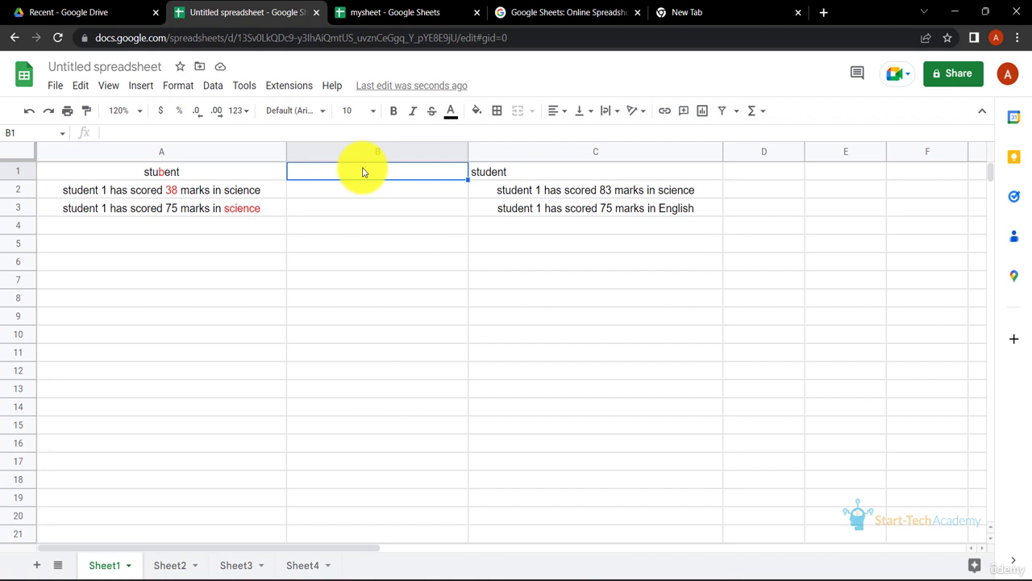
{"action": "type", "text": "=SUBS"}
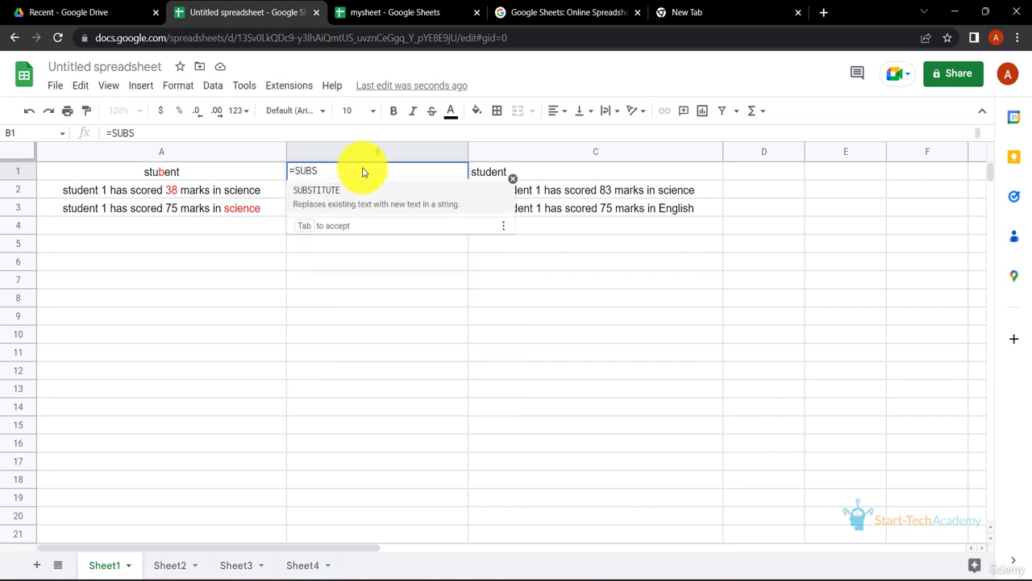
{"action": "left_click", "coordinate": [433, 210]}
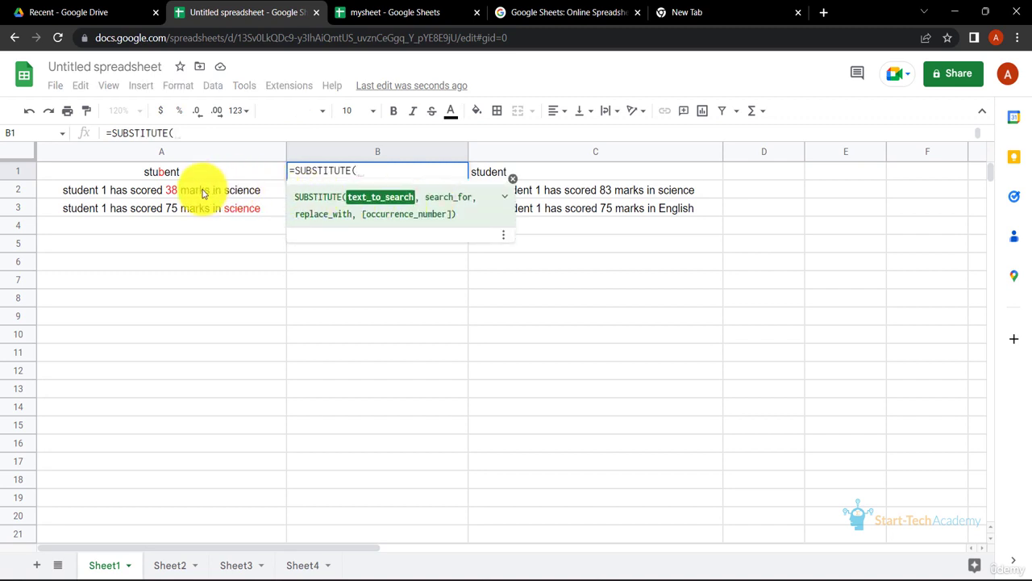
{"action": "left_click", "coordinate": [178, 177]}
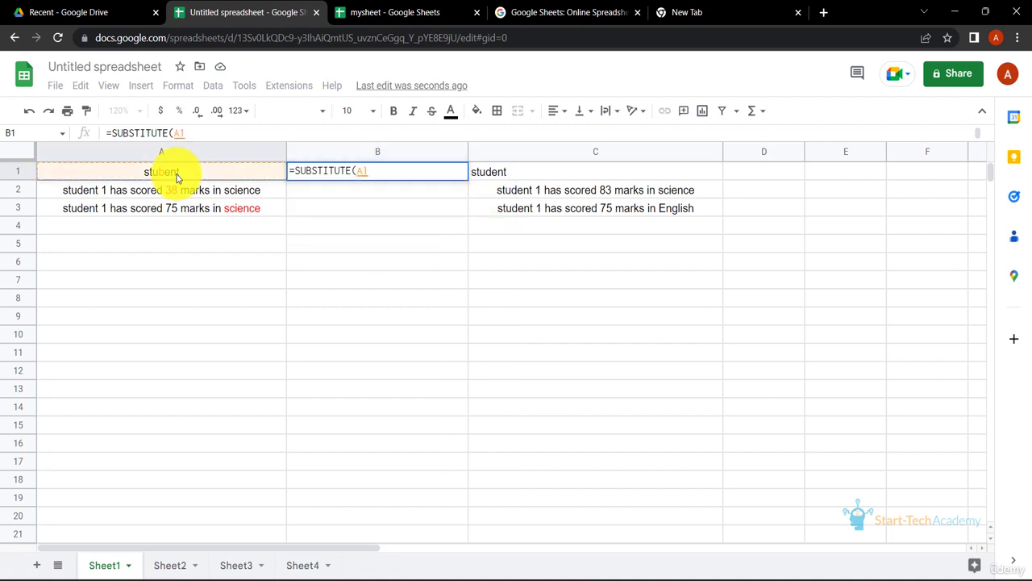
{"action": "type", "text": ","}
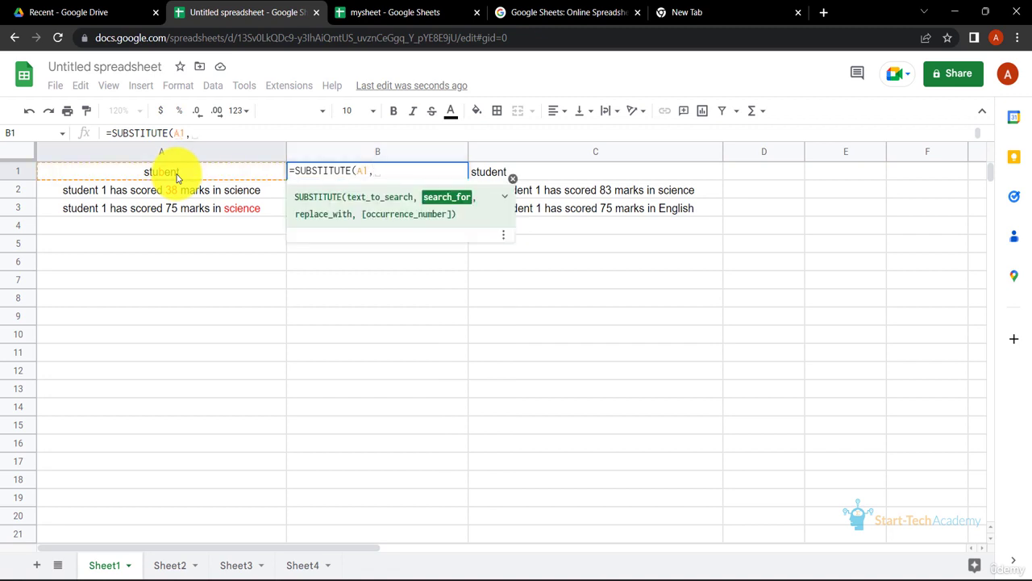
{"action": "type", "text": "\"b\","}
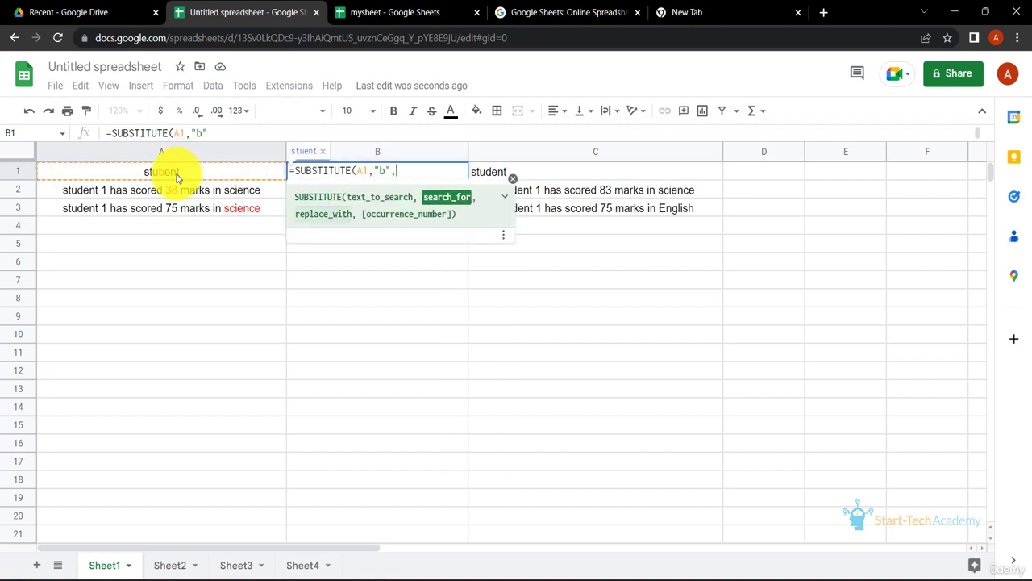
{"action": "type", "text": "\""}
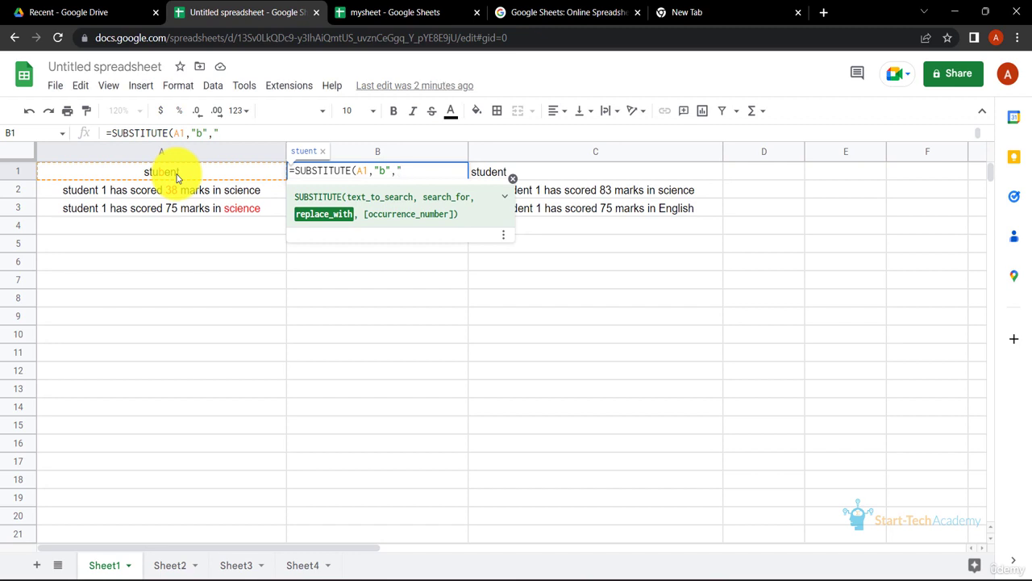
{"action": "type", "text": "d\")"}
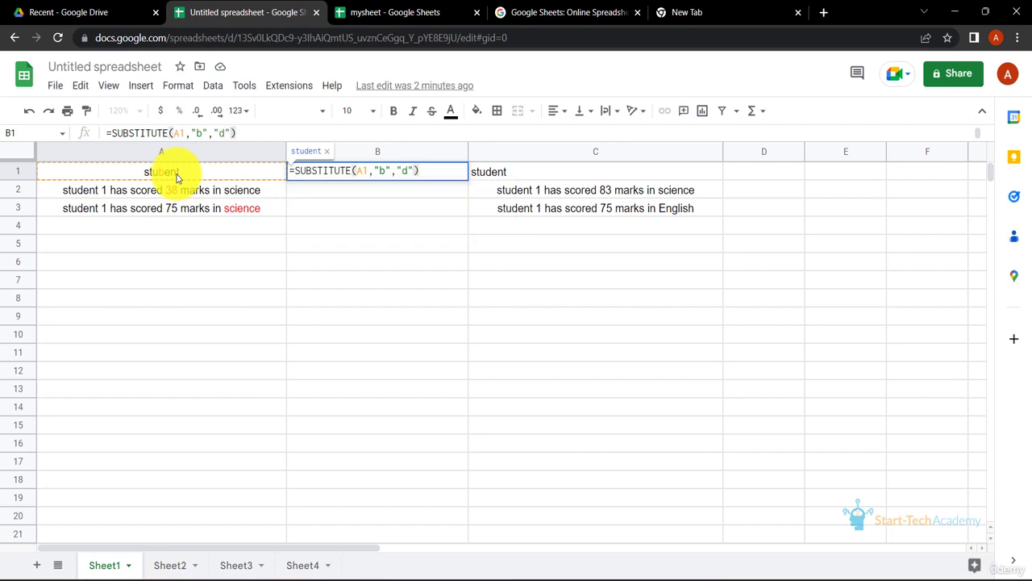
{"action": "key", "text": "Return"}
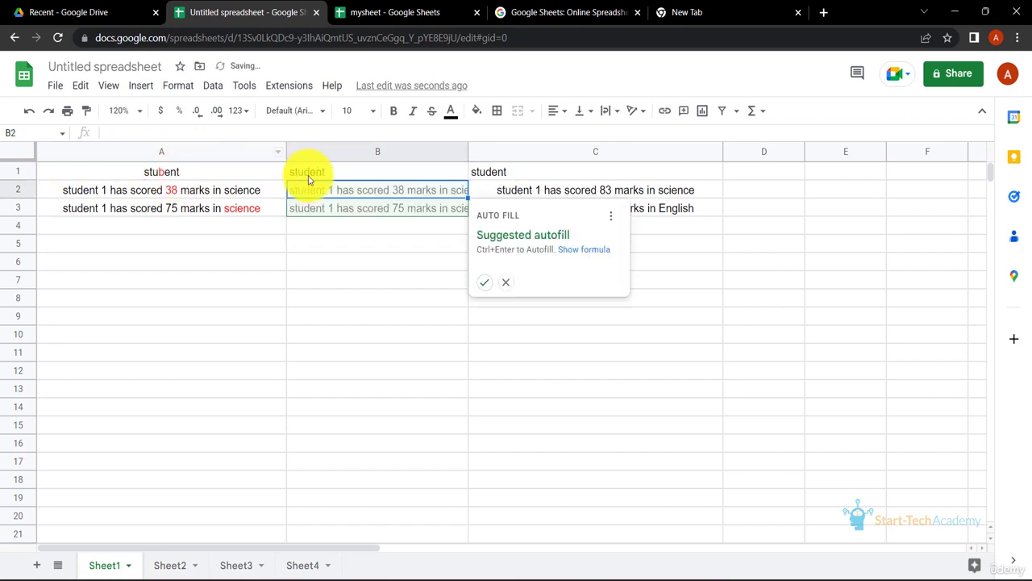
- Enter =SUBSTITUTE(A2,"38","83") in cell B2 and fit column B's width to its contents
{"action": "left_click", "coordinate": [373, 192]}
{"action": "type", "text": "="}
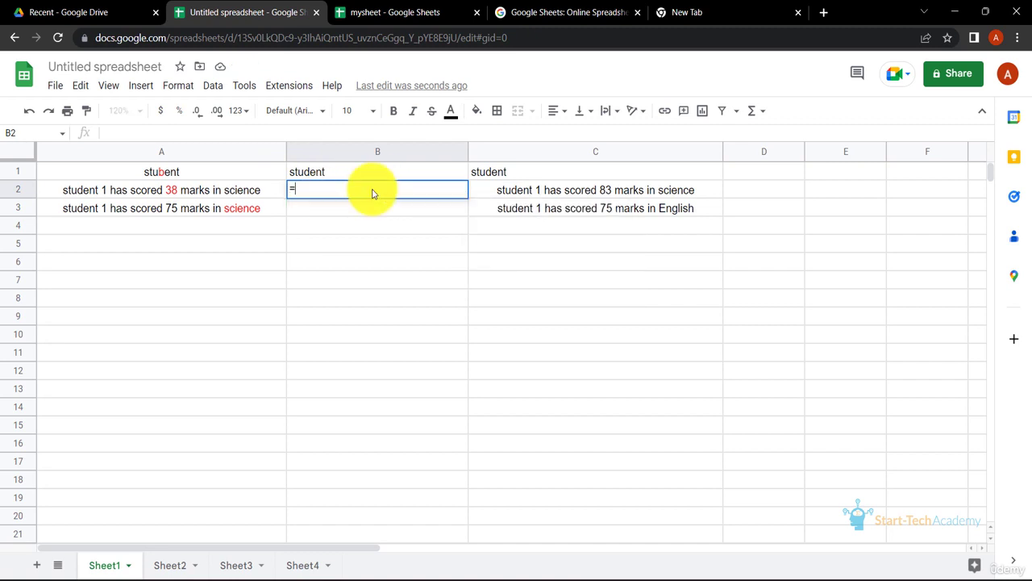
{"action": "type", "text": "SUBSTITUTE("}
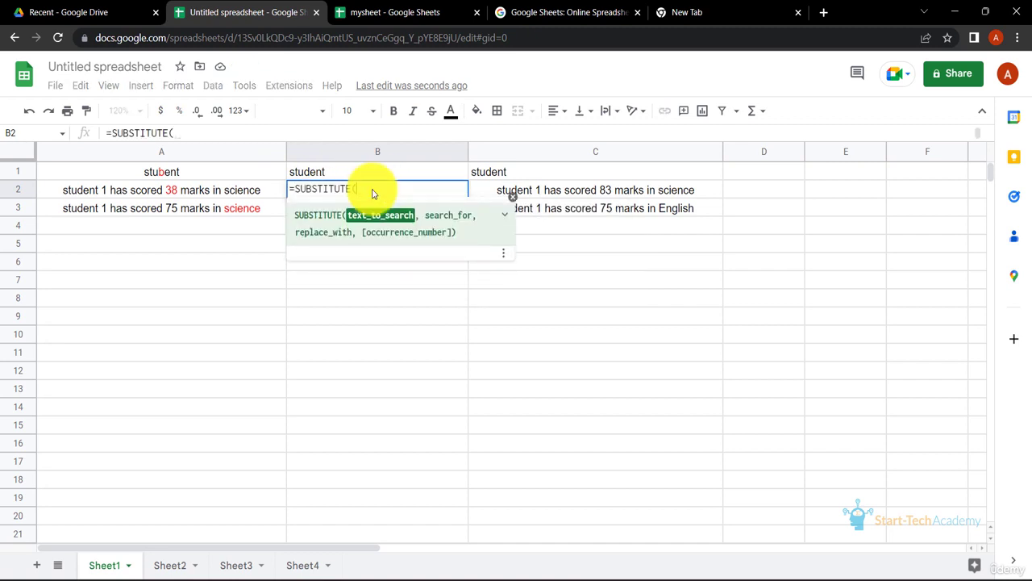
{"action": "left_click", "coordinate": [166, 193]}
{"action": "type", "text": ",\""}
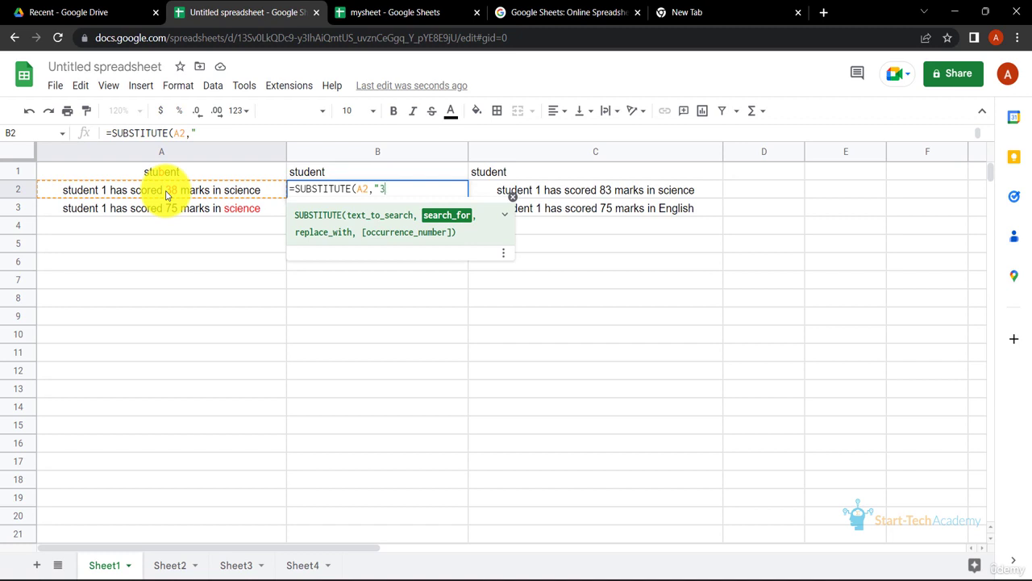
{"action": "type", "text": "38\",\"8"}
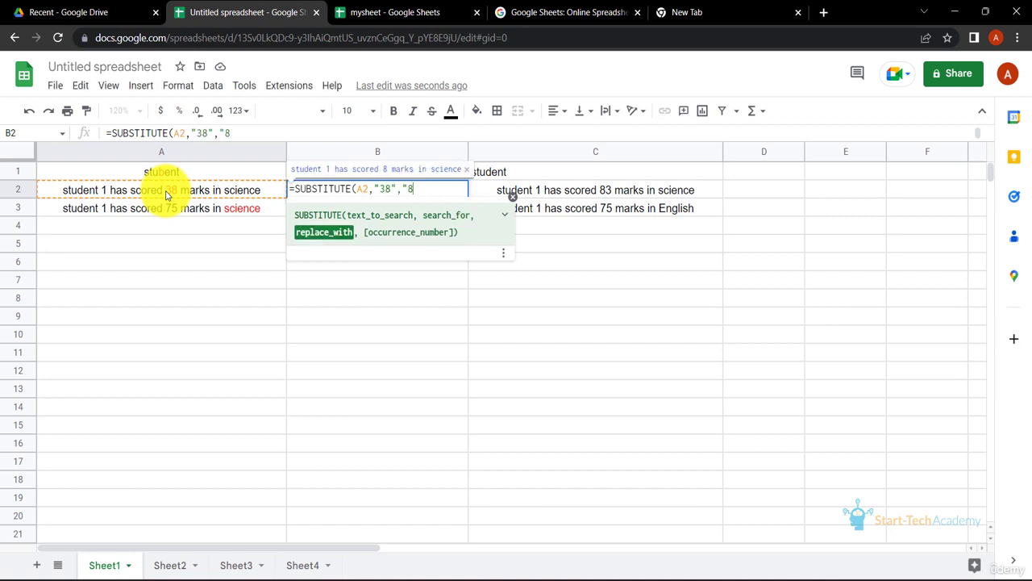
{"action": "type", "text": "3\")"}
{"action": "key", "text": "Return"}
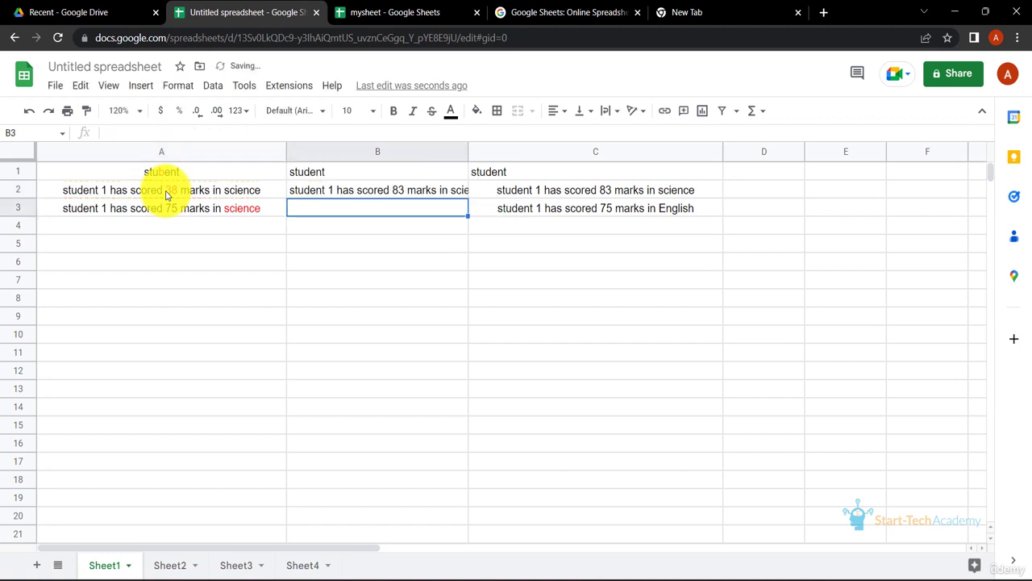
{"action": "double_click", "coordinate": [466, 151]}
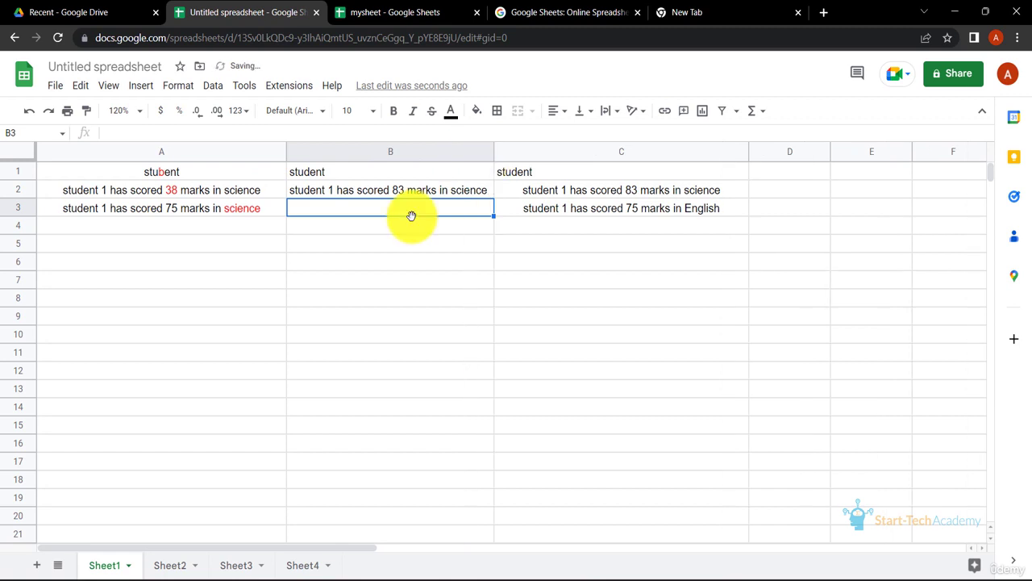
- Enter =SUBSTITUTE(A3,"science","English") in cell B3 to replace the subject in A3's sentence
{"action": "left_click", "coordinate": [251, 216]}
{"action": "left_click", "coordinate": [330, 203]}
{"action": "type", "text": "=S"}
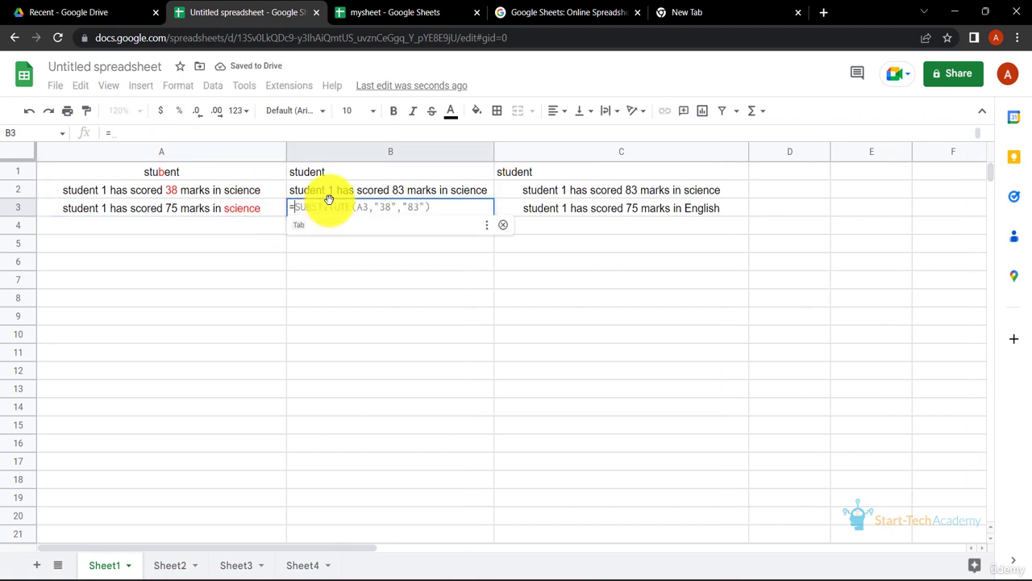
{"action": "type", "text": "UBSTITUTE("}
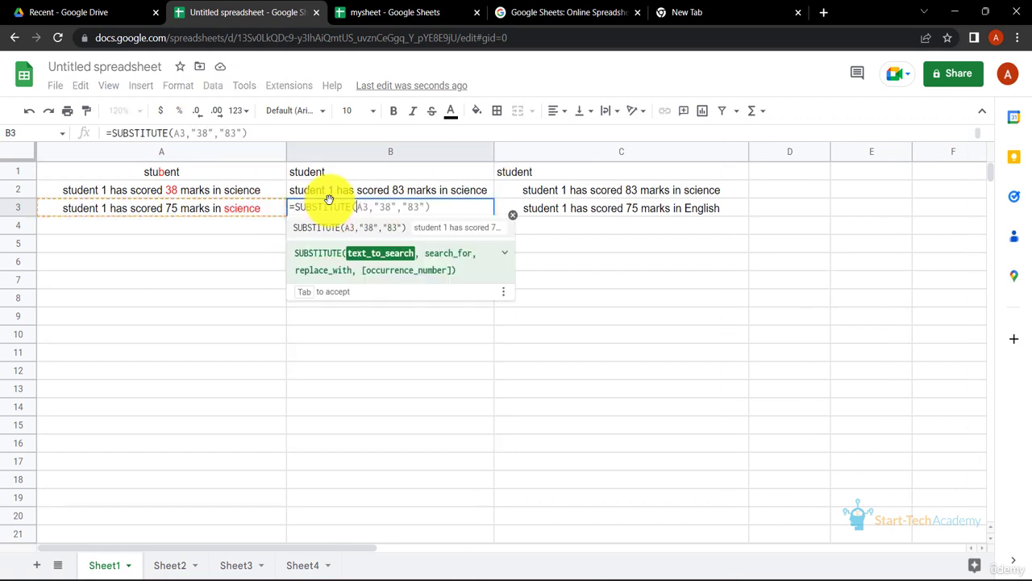
{"action": "left_click", "coordinate": [171, 211]}
{"action": "type", "text": ",\""}
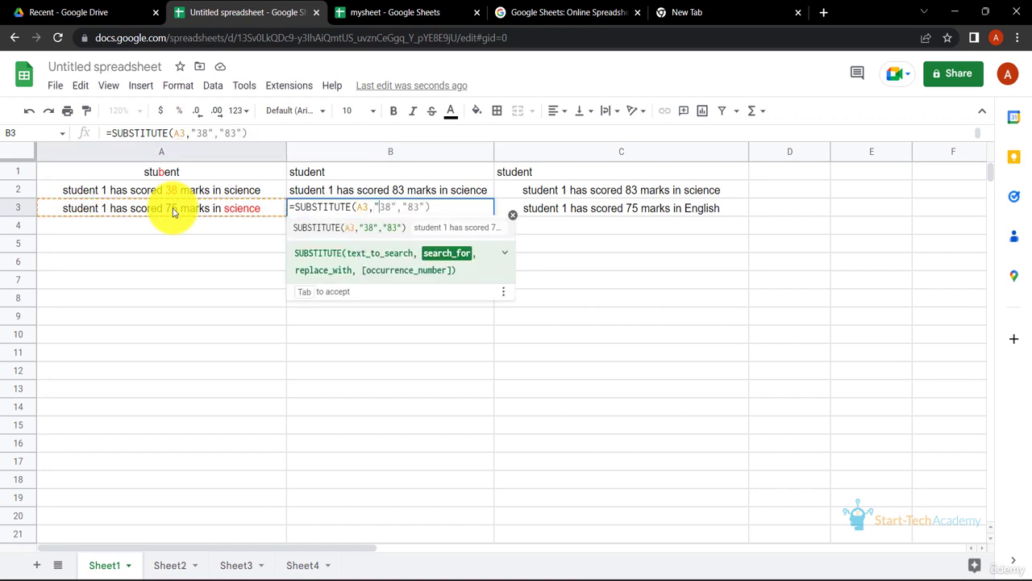
{"action": "type", "text": "science\""}
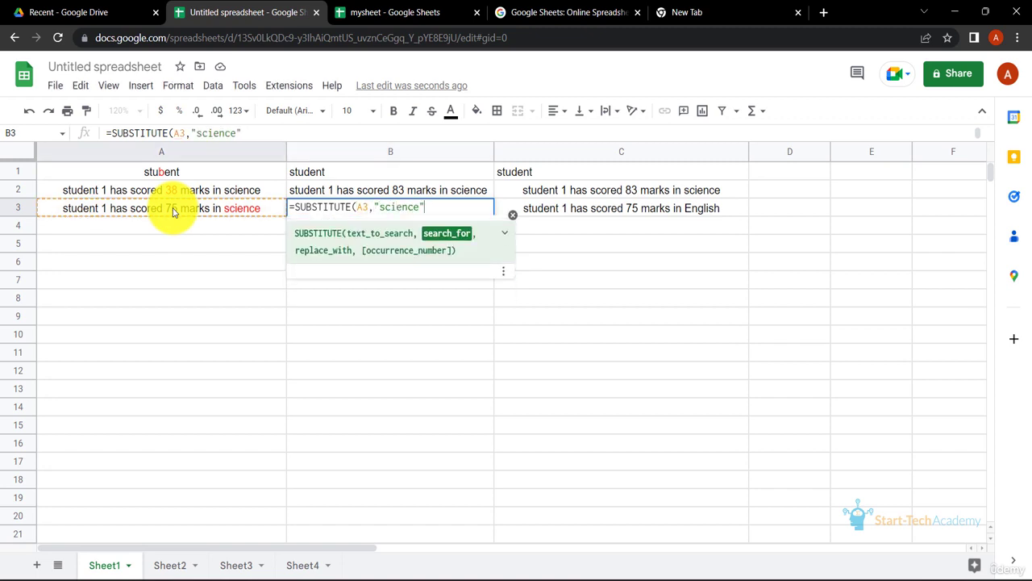
{"action": "type", "text": ",\"English\")"}
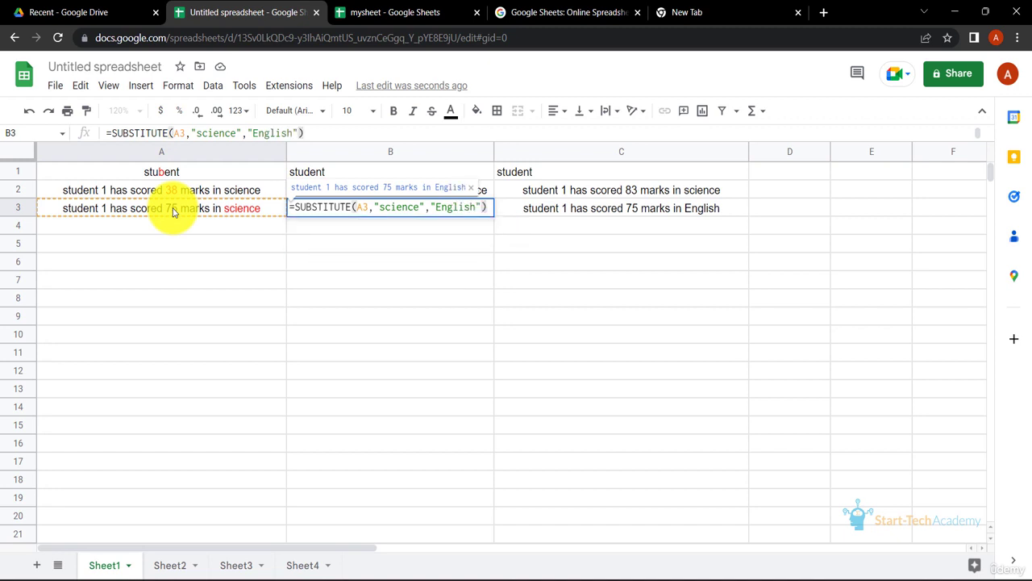
{"action": "key", "text": "Return"}
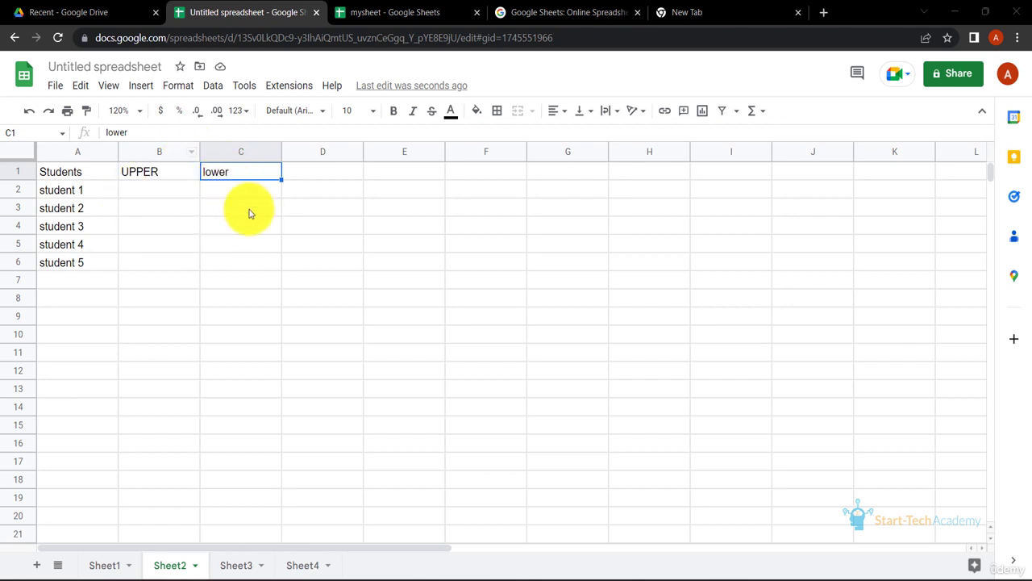
- Convert the student names to uppercase with =UPPER(A2) in B2 and accept the suggested autofill down to B6
{"action": "left_click", "coordinate": [171, 198]}
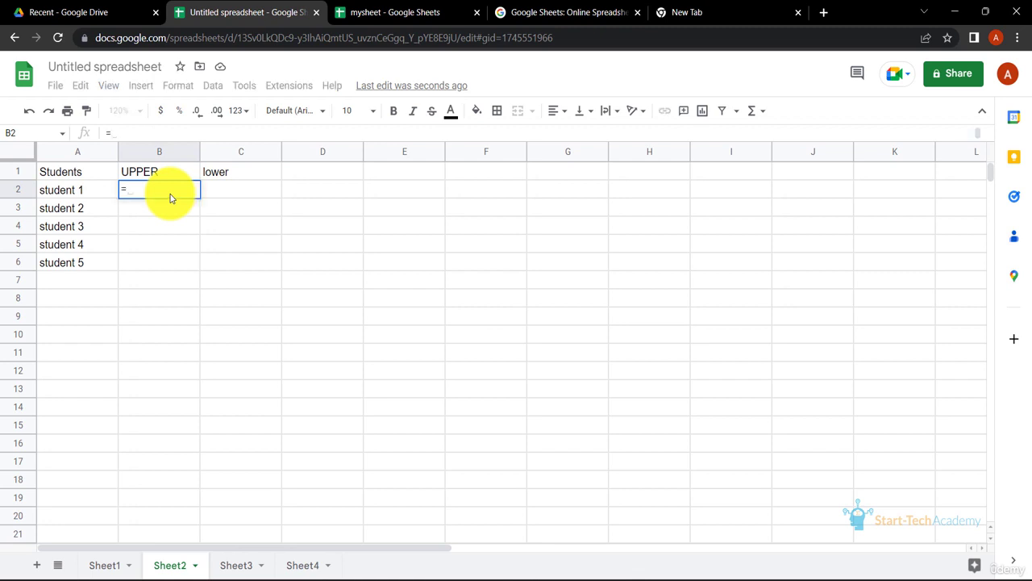
{"action": "type", "text": "=UPP"}
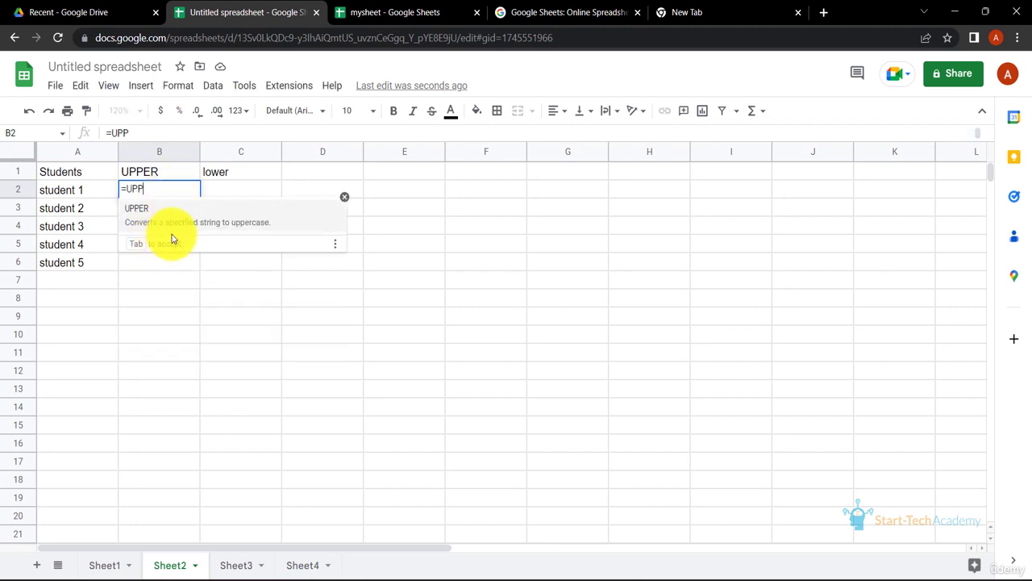
{"action": "left_click", "coordinate": [251, 230]}
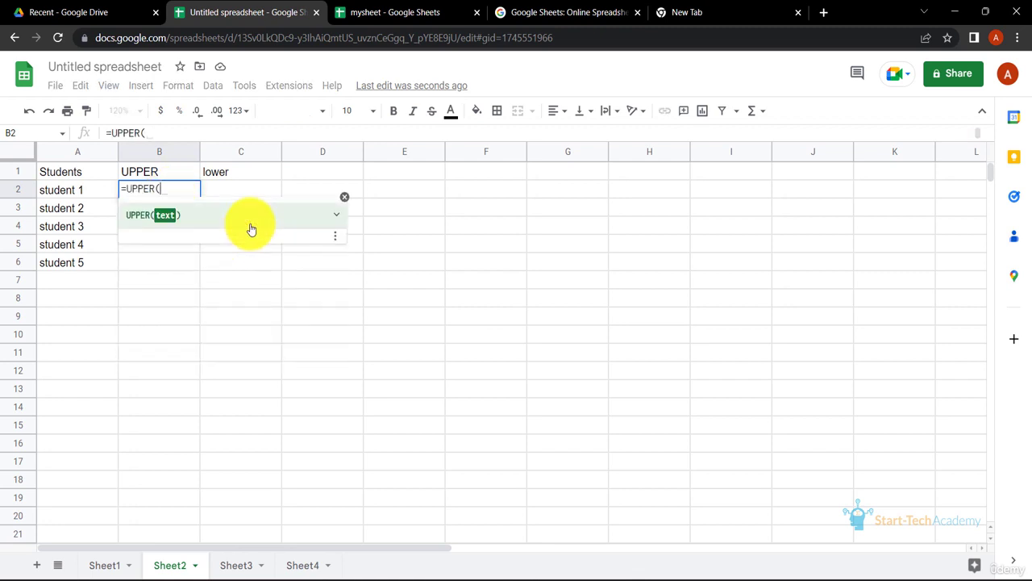
{"action": "left_click", "coordinate": [77, 193]}
{"action": "key", "text": "Return"}
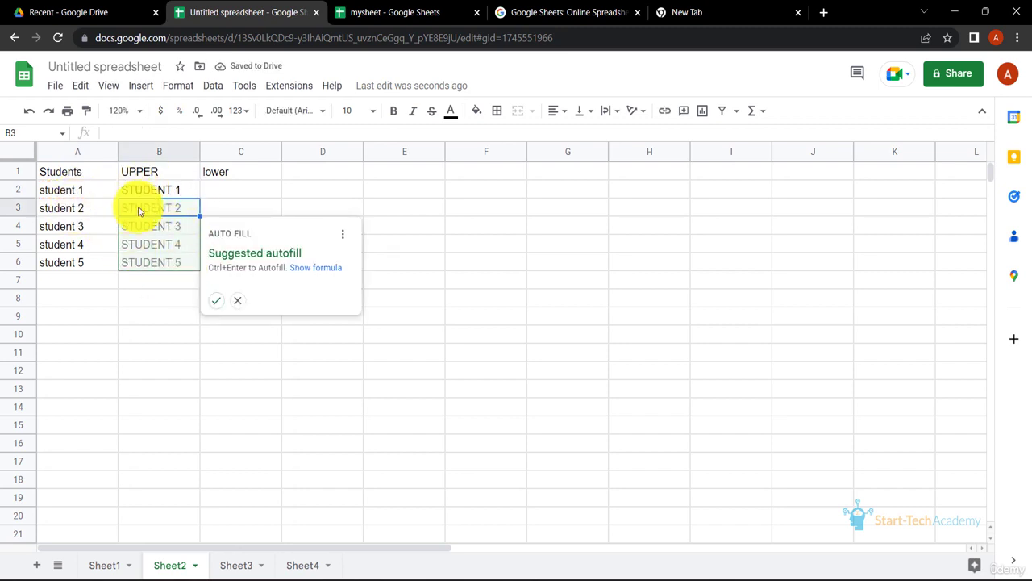
{"action": "left_click", "coordinate": [217, 300]}
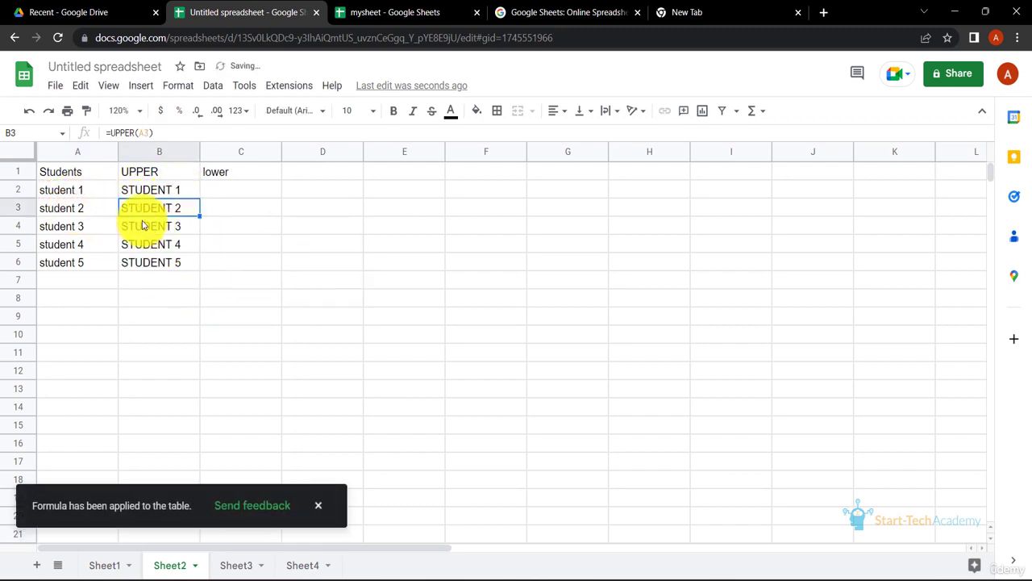
- Convert the student names to lowercase with =LOWER(A2) in C2 and fill the formula down to C6
{"action": "left_click", "coordinate": [210, 194]}
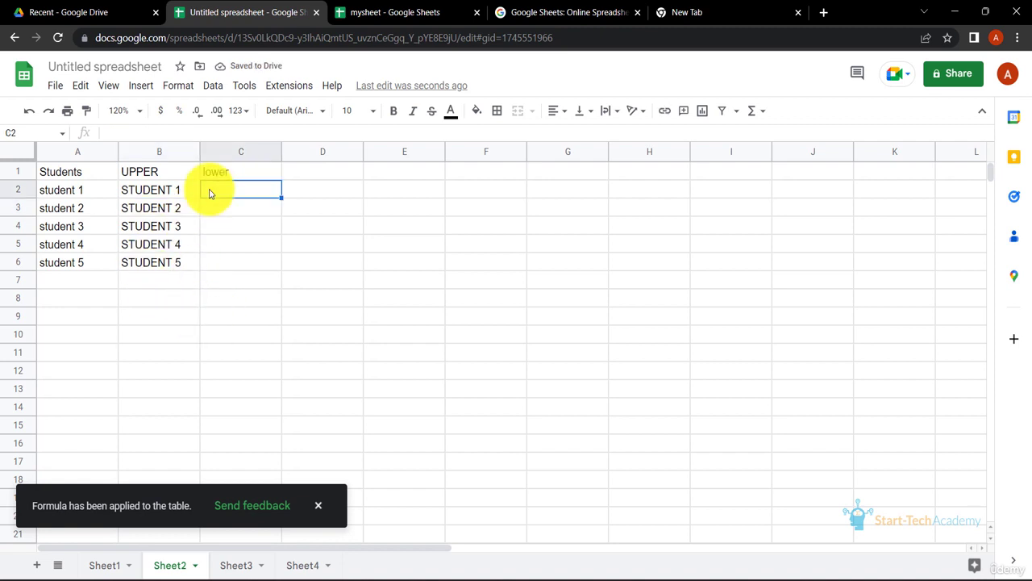
{"action": "type", "text": "=lower"}
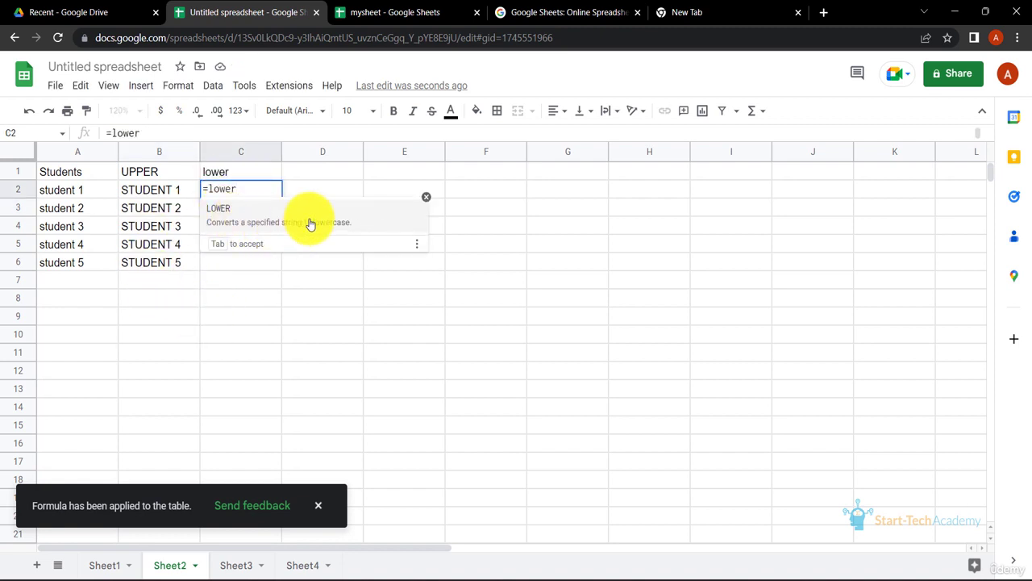
{"action": "key", "text": "Tab"}
{"action": "type", "text": "A2)"}
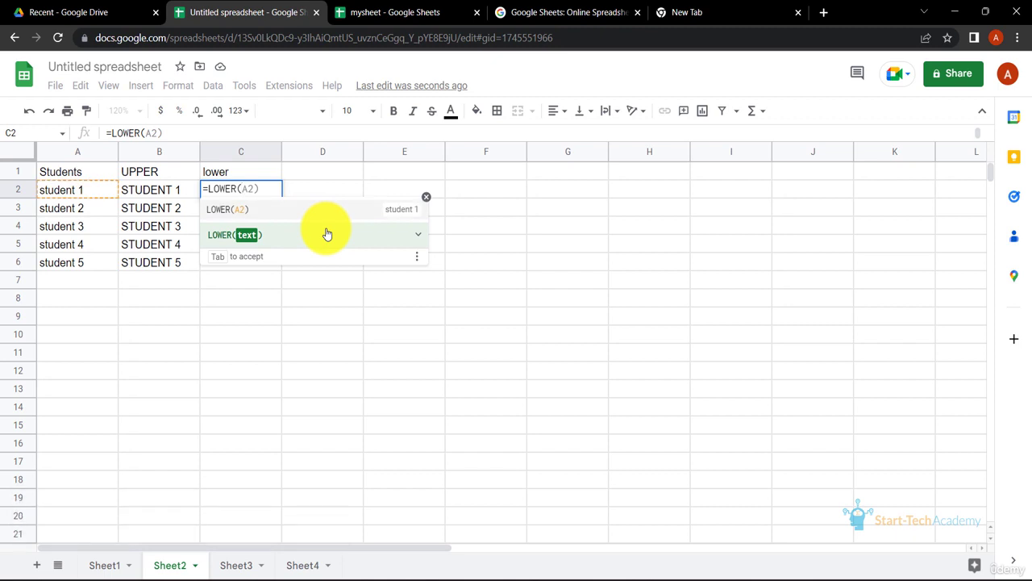
{"action": "left_click", "coordinate": [220, 209]}
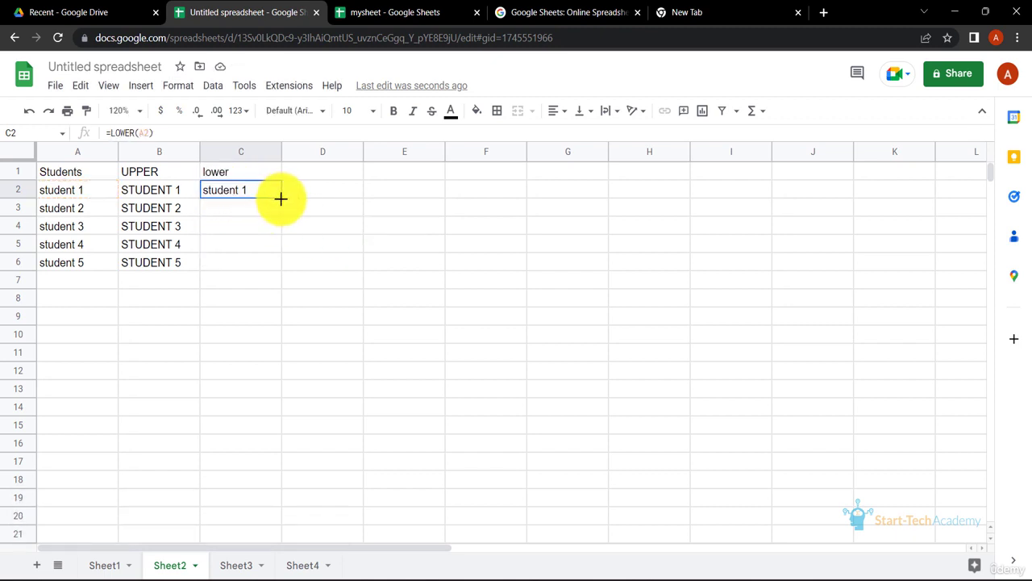
{"action": "double_click", "coordinate": [281, 198]}
{"action": "left_click", "coordinate": [287, 338]}
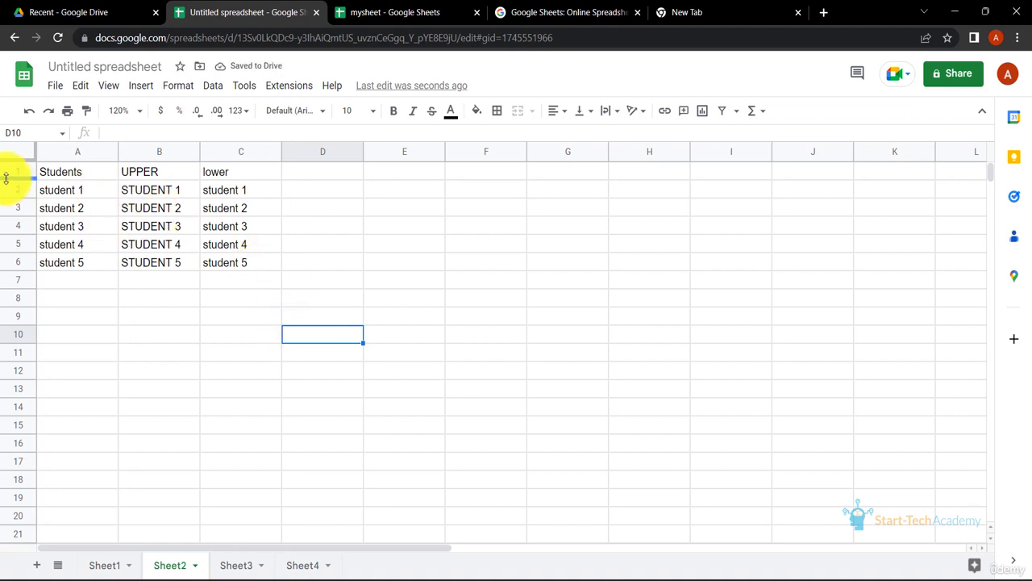
- Capitalize the first letter of A2 to read "Student 1" and select the lowercase result in C2
{"action": "left_click", "coordinate": [57, 192]}
{"action": "left_click", "coordinate": [111, 132]}
{"action": "key", "text": "Return"}
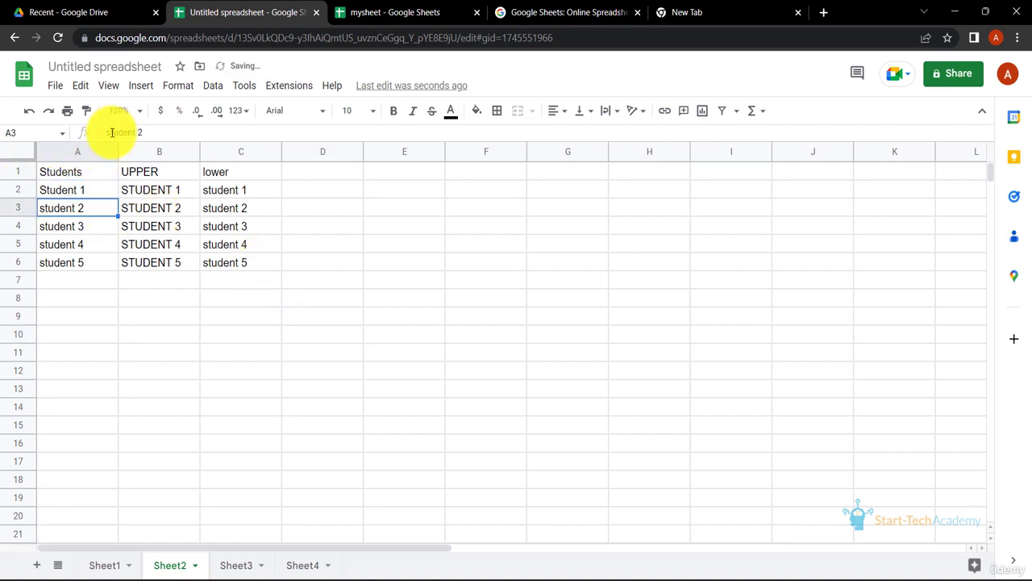
{"action": "left_click", "coordinate": [242, 189]}
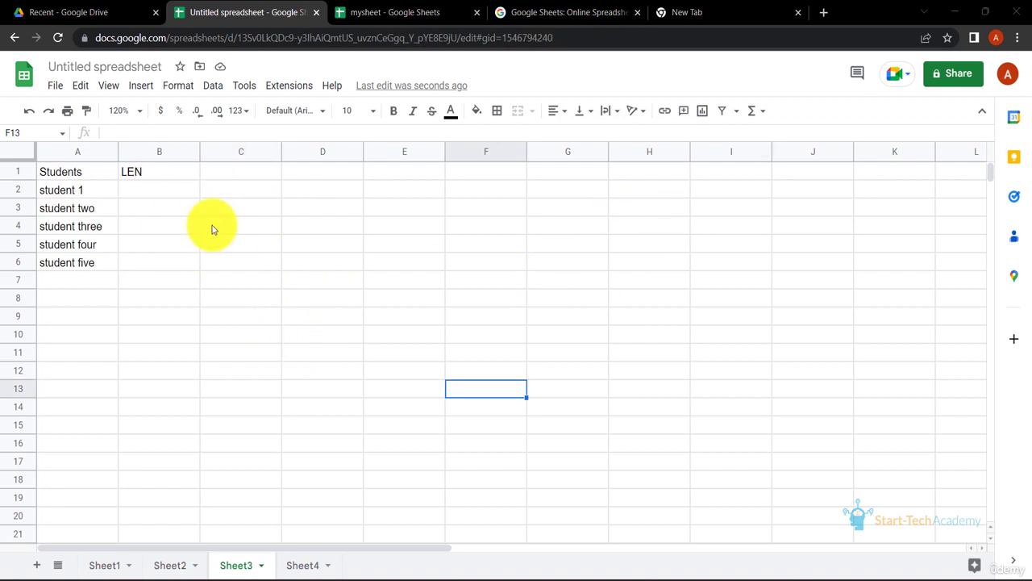
- Enter =LEN(A2) in cell B2 of Sheet3 to count the characters of the first student entry
{"action": "left_click", "coordinate": [138, 192]}
{"action": "type", "text": "=LEN"}
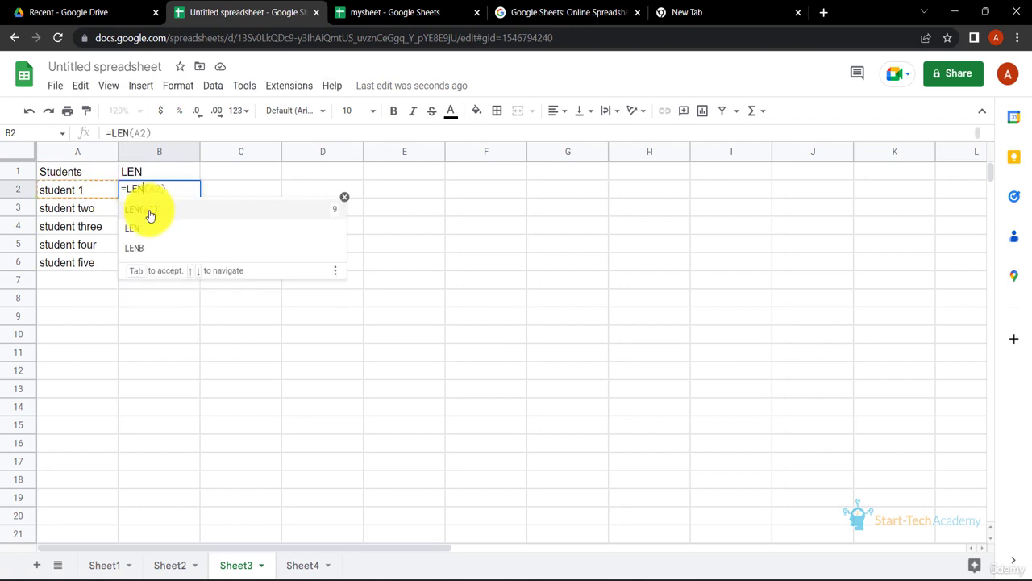
{"action": "left_click", "coordinate": [163, 211]}
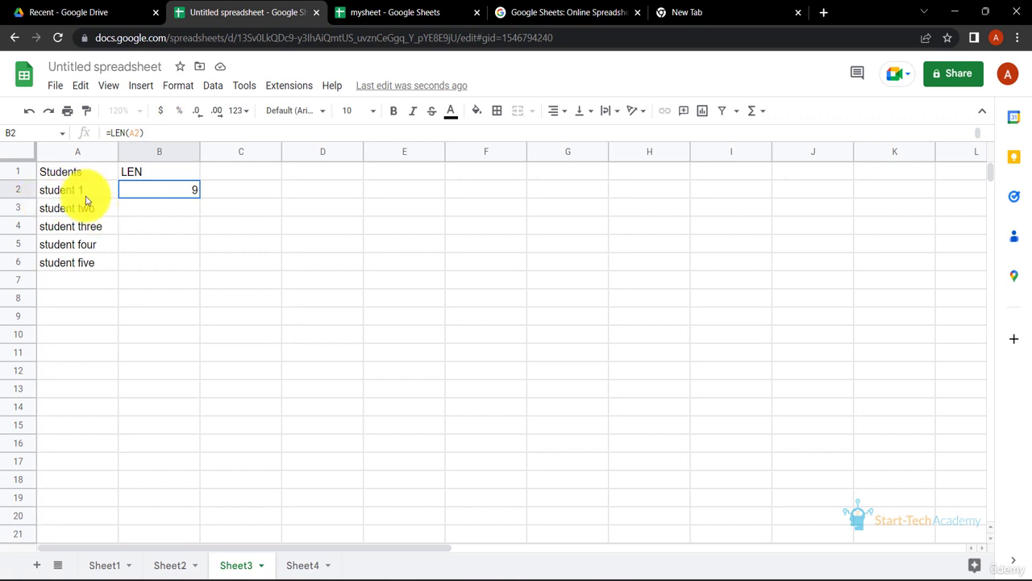
- Fill the LEN formula from B2 down to B6 so every student entry is counted
{"action": "double_click", "coordinate": [200, 200]}
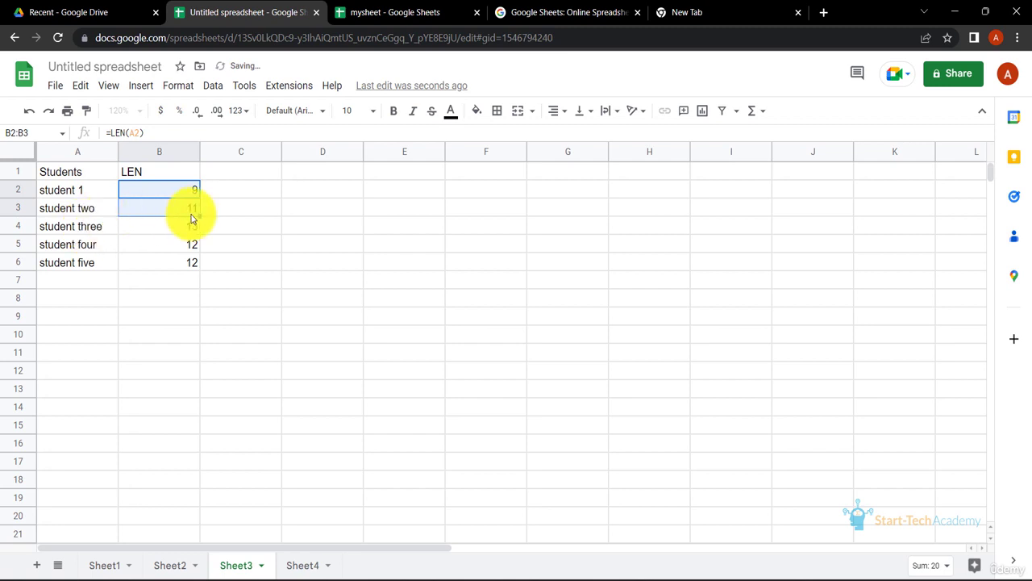
{"action": "left_click", "coordinate": [256, 246]}
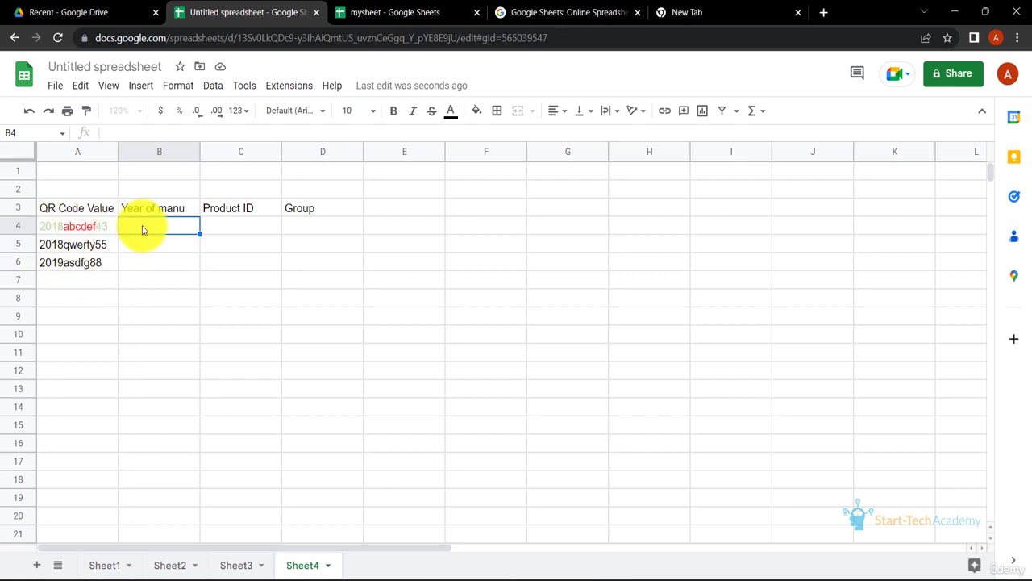
- Extract the manufacturing year in Sheet4 with =LEFT(A4,4) in B4 and accept the suggested autofill down to B6
{"action": "type", "text": "=LEFT("}
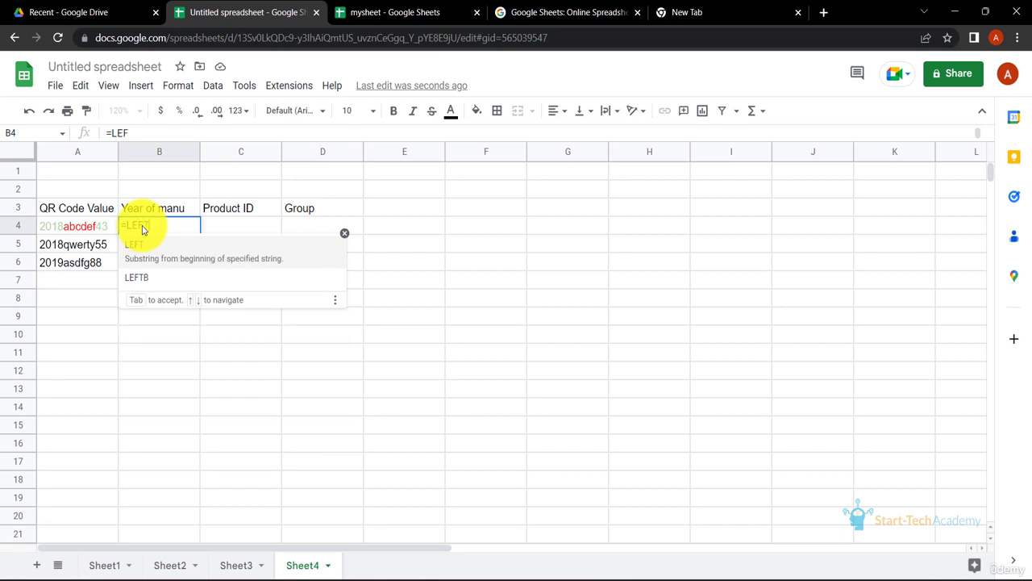
{"action": "left_click", "coordinate": [71, 226]}
{"action": "type", "text": ","}
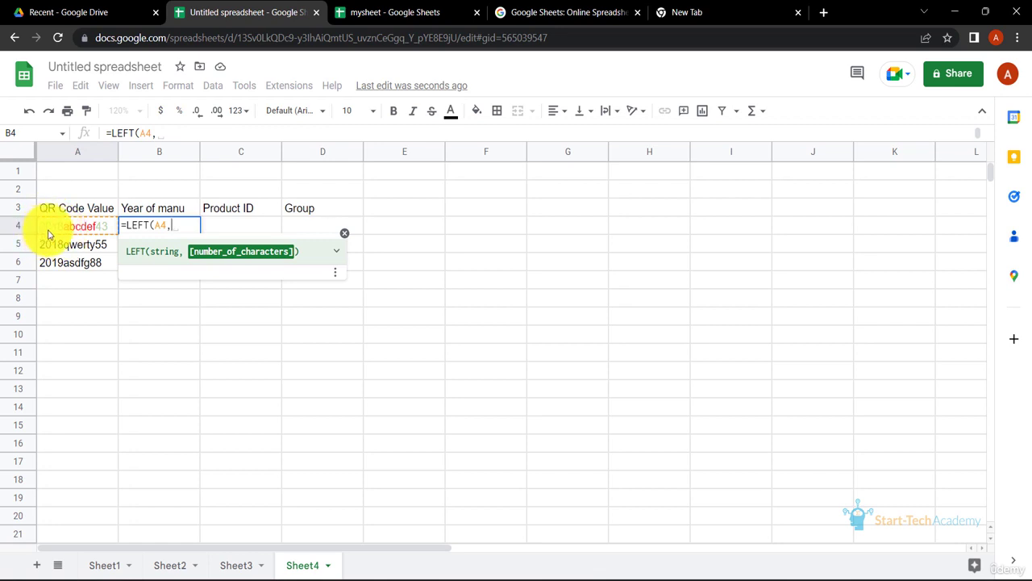
{"action": "type", "text": "4)"}
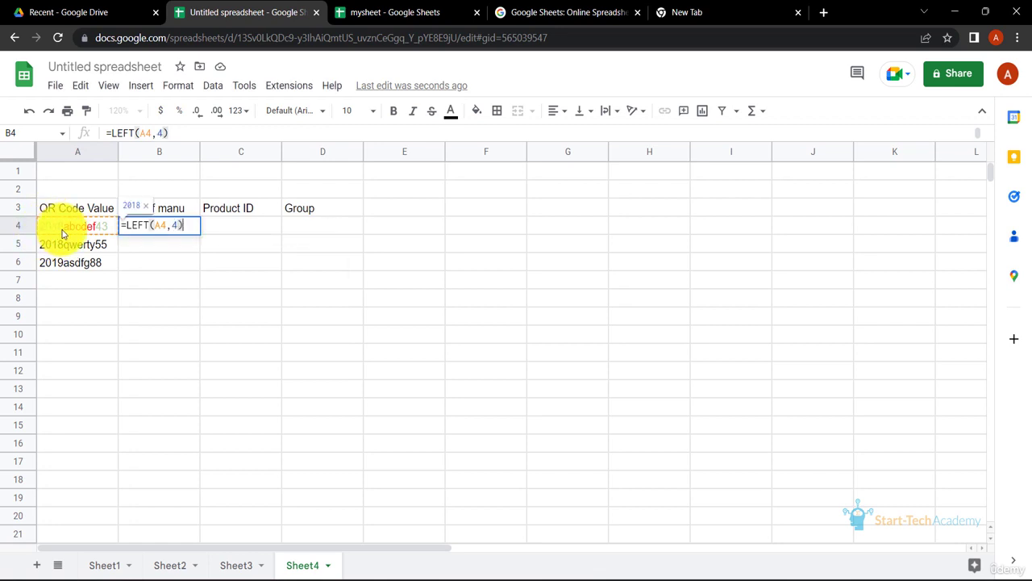
{"action": "key", "text": "Return"}
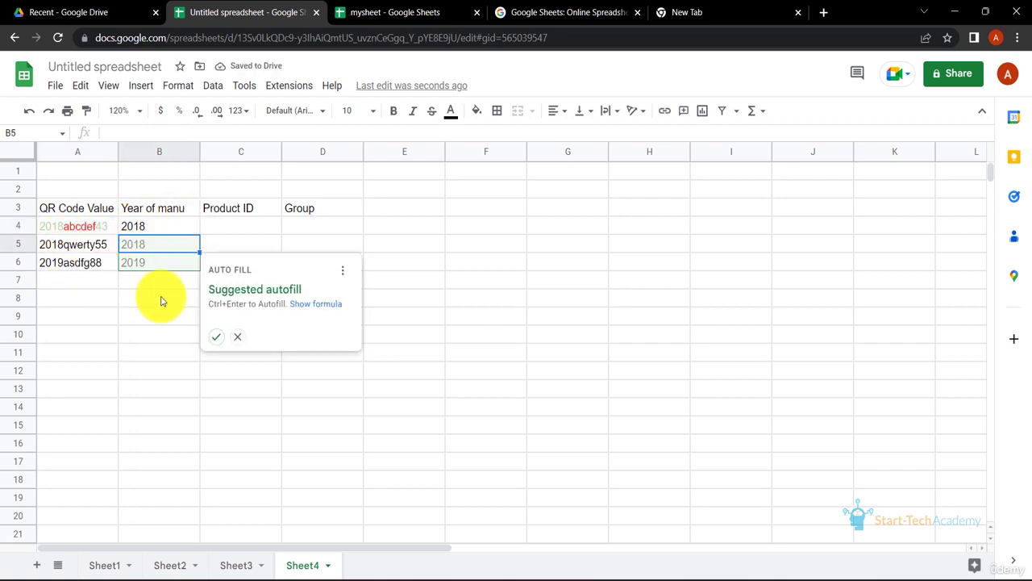
{"action": "left_click", "coordinate": [218, 339]}
- Extract the group from the QR code with =RIGHT(A4,2) in D4 and accept the suggested autofill down to D6
{"action": "left_click", "coordinate": [314, 229]}
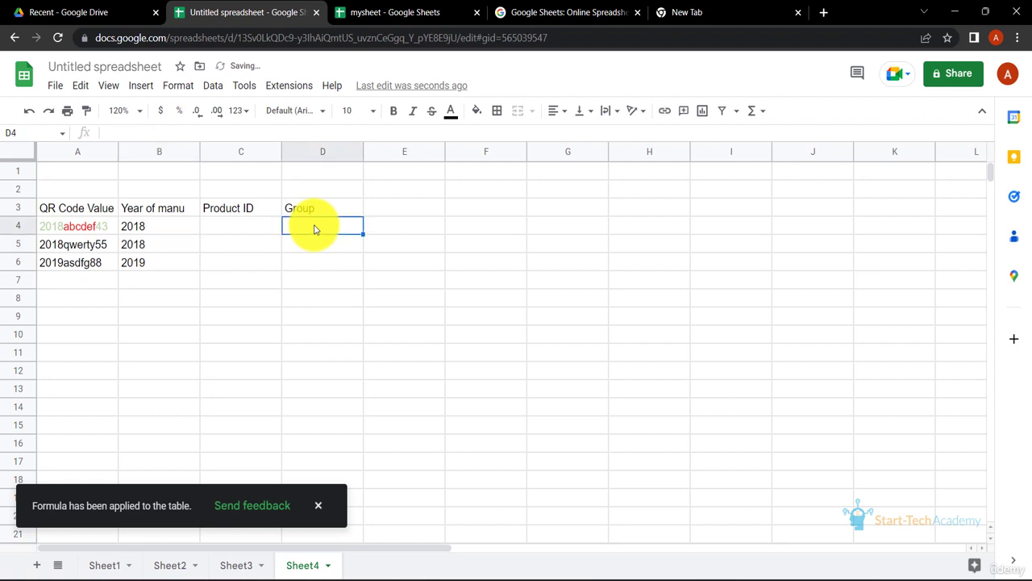
{"action": "type", "text": "=right("}
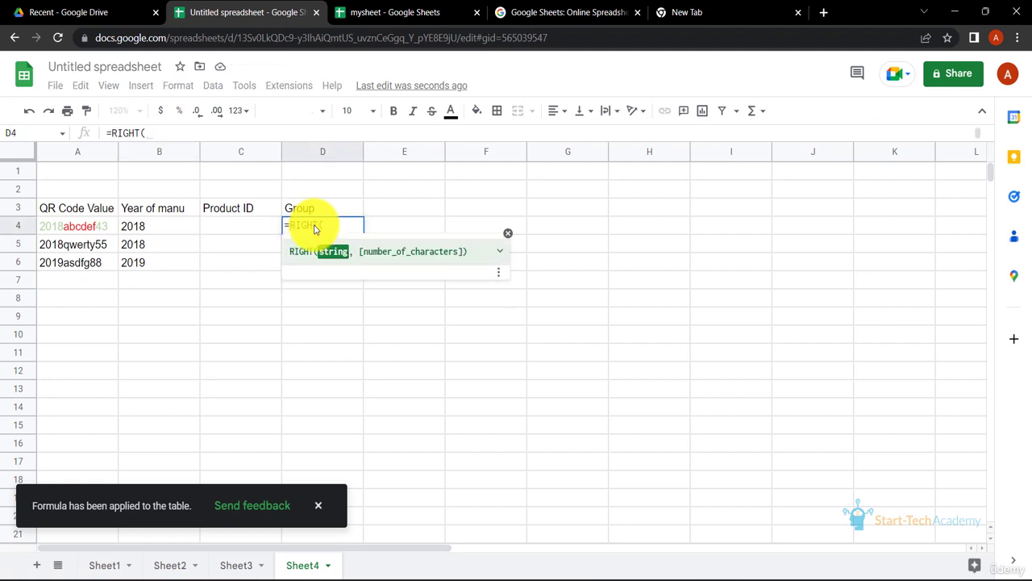
{"action": "left_click", "coordinate": [89, 228]}
{"action": "type", "text": ","}
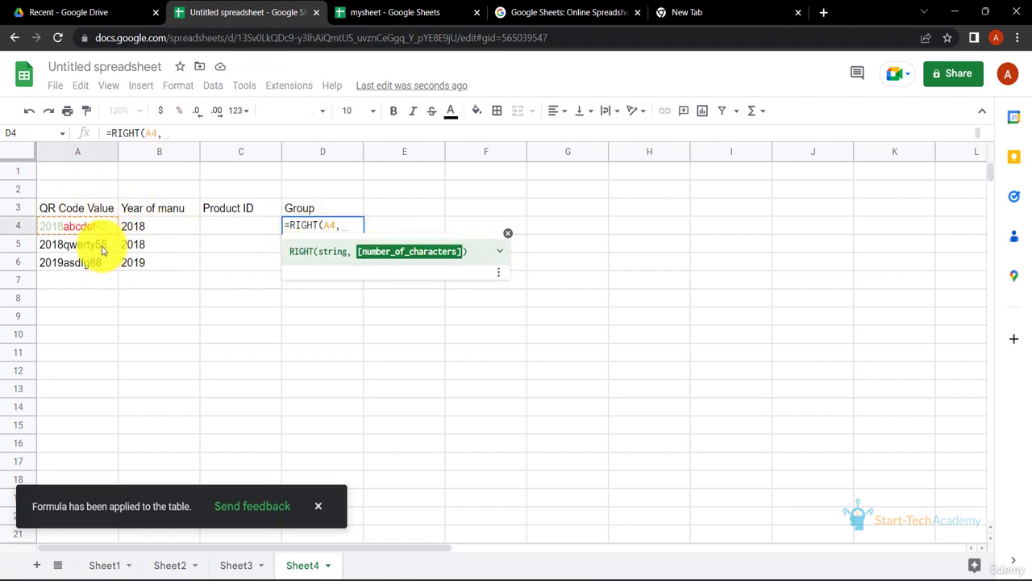
{"action": "type", "text": "2"}
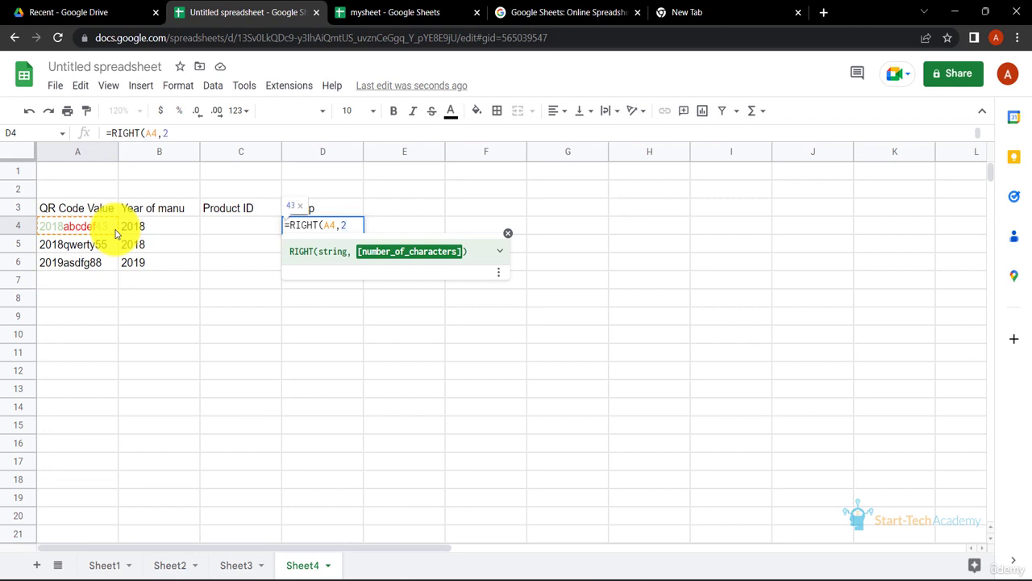
{"action": "type", "text": ")"}
{"action": "key", "text": "Return"}
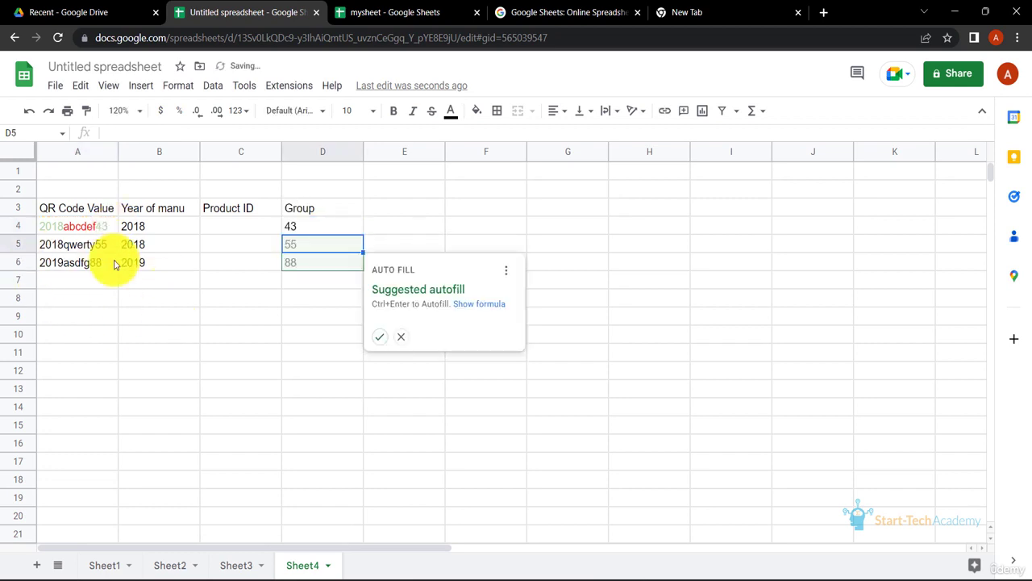
{"action": "left_click", "coordinate": [381, 341]}
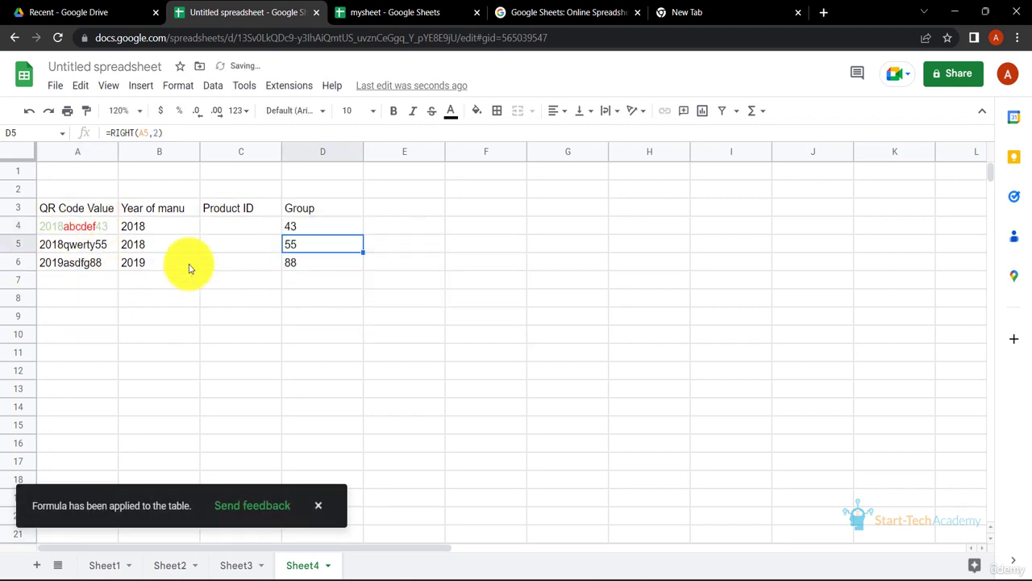
- Enter =MID(A4,5,6) in C4 to extract the product ID from the first QR code value
{"action": "left_click", "coordinate": [237, 229]}
{"action": "type", "text": "="}
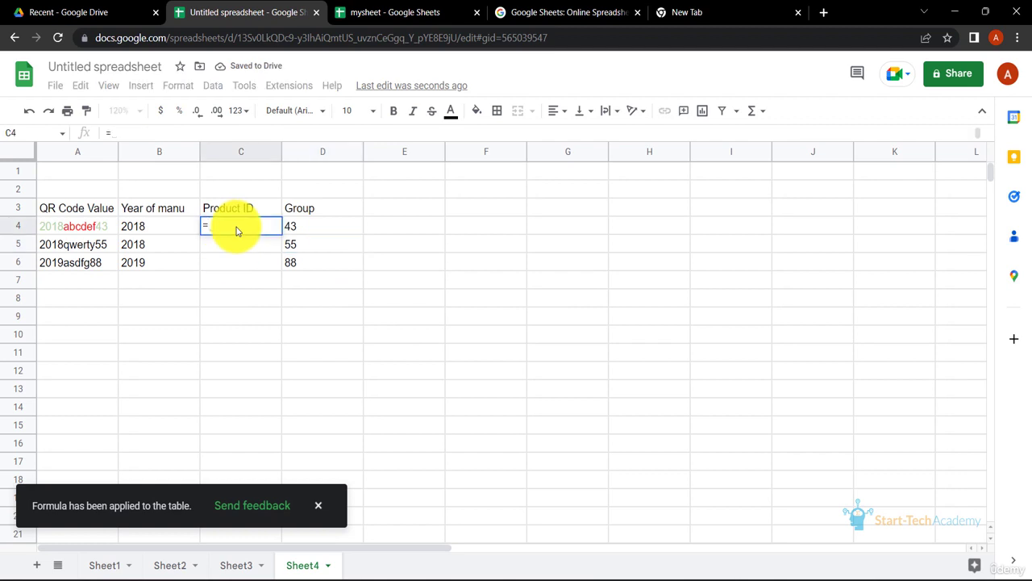
{"action": "type", "text": "MIN"}
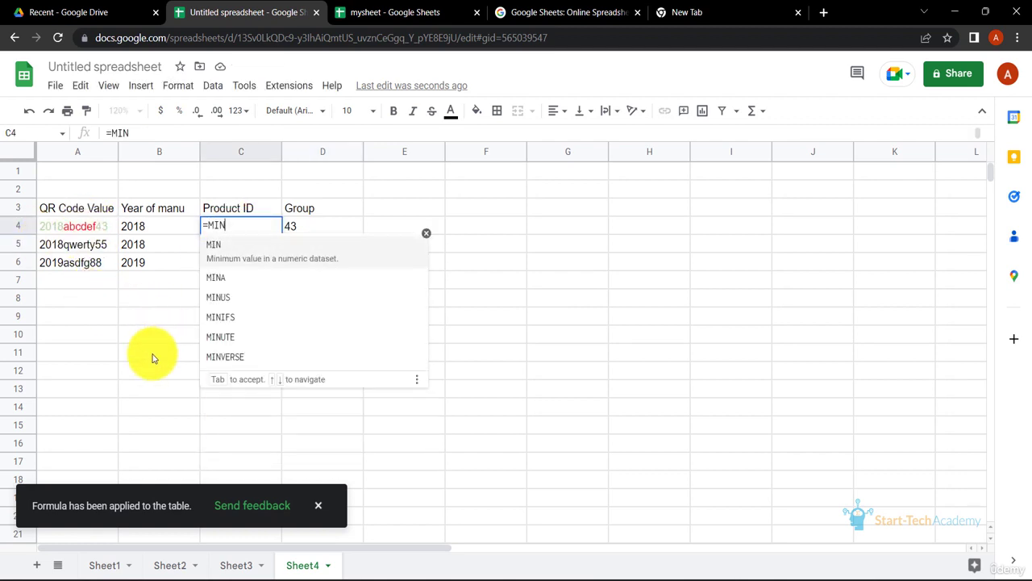
{"action": "key", "text": "BackSpace"}
{"action": "type", "text": "D("}
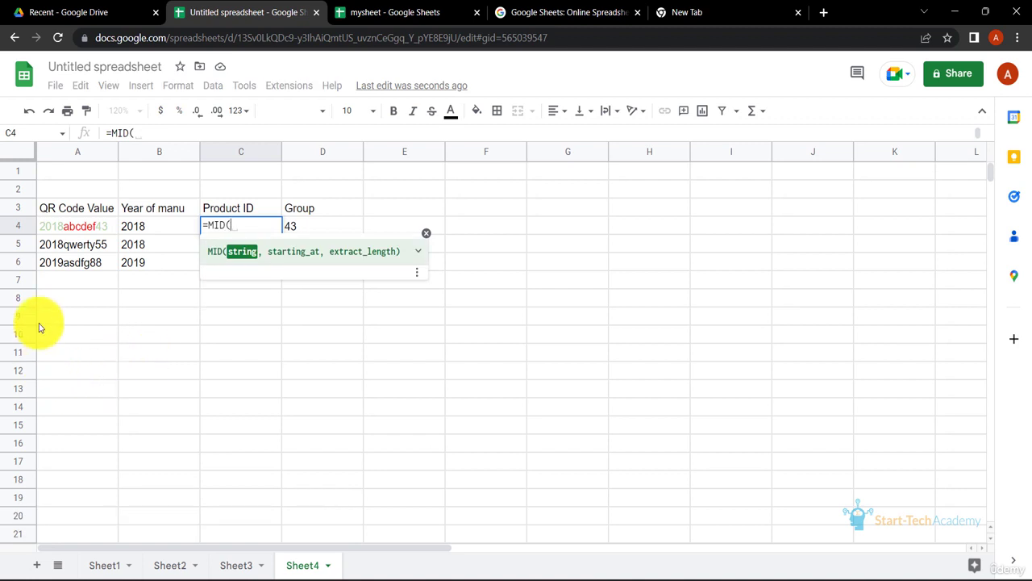
{"action": "left_click", "coordinate": [84, 232]}
{"action": "type", "text": ","}
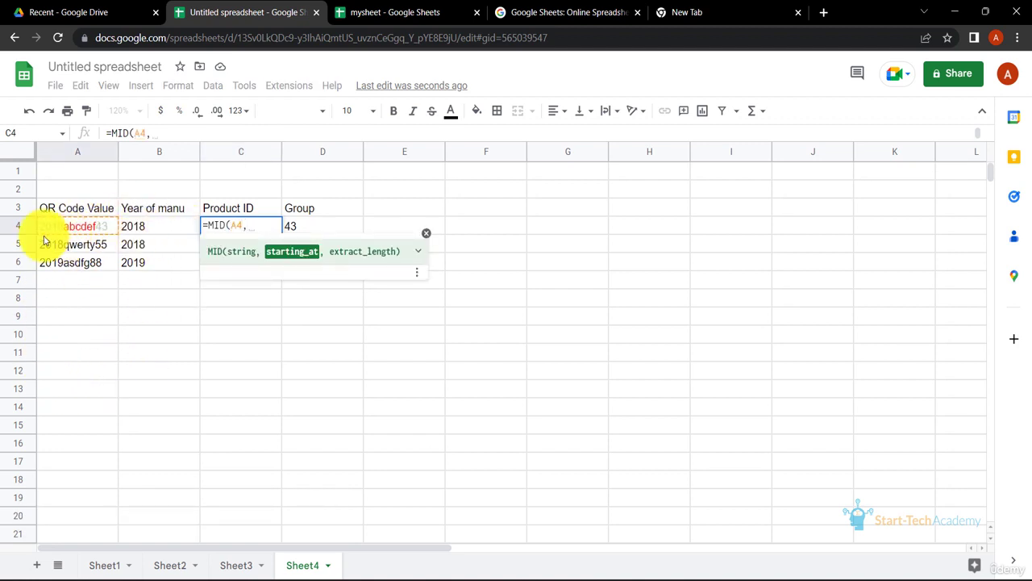
{"action": "type", "text": "5,"}
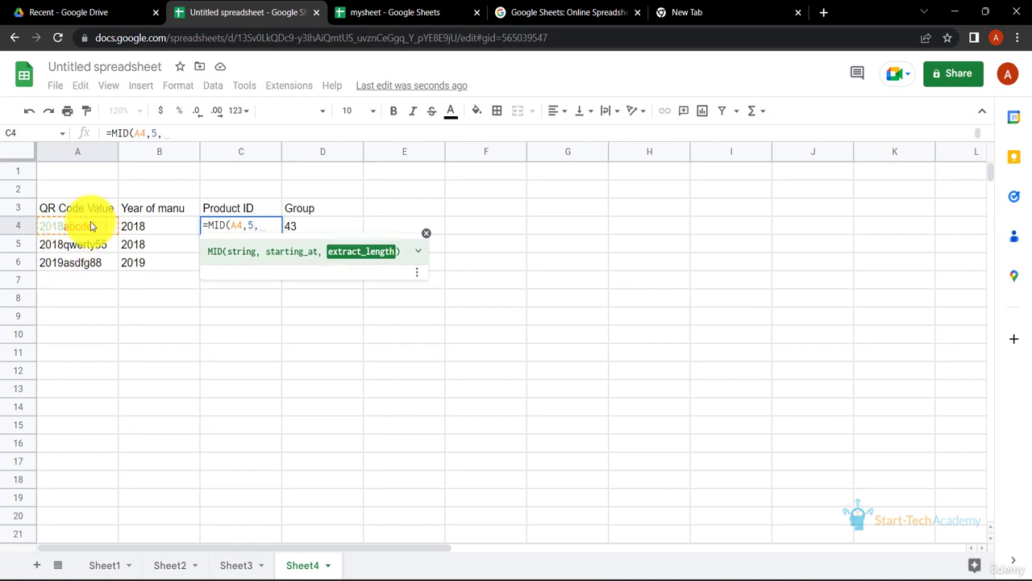
{"action": "type", "text": "6)"}
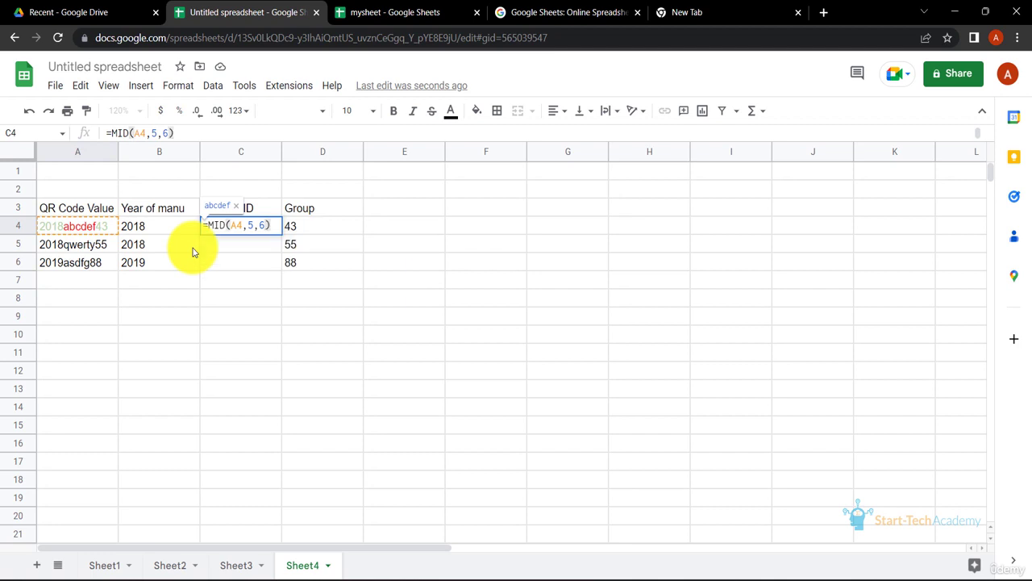
{"action": "key", "text": "Return"}
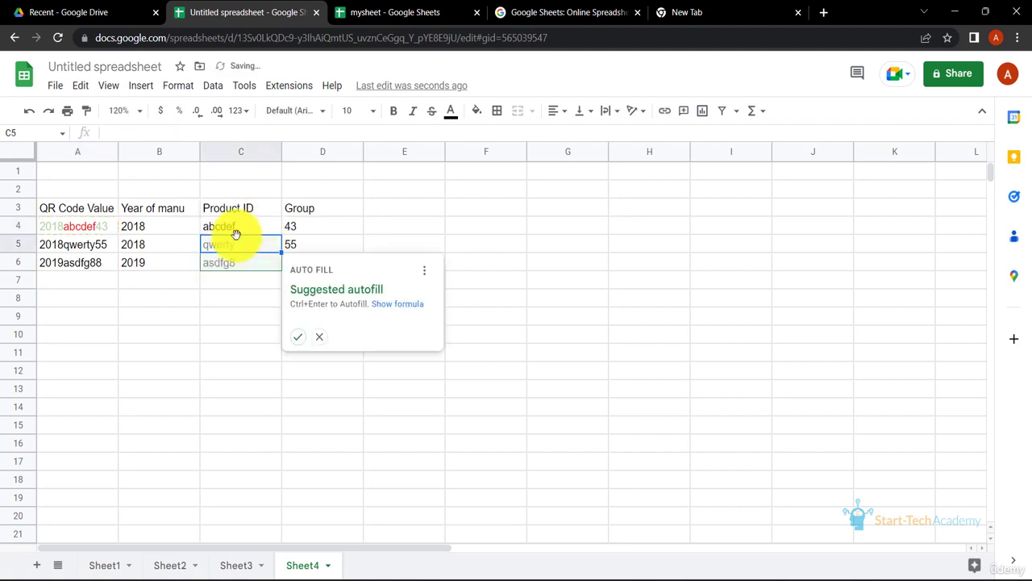
- Fill the MID formula from C4 down to C6 for the remaining QR code values
{"action": "key", "text": "ctrl+d"}
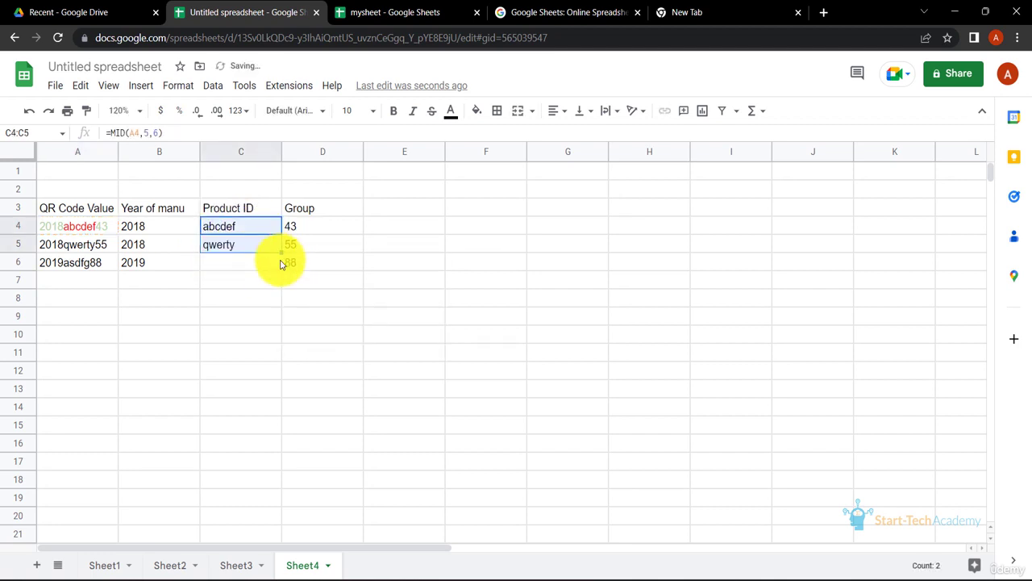
{"action": "left_click_drag", "start_coordinate": [282, 258], "coordinate": [283, 265]}
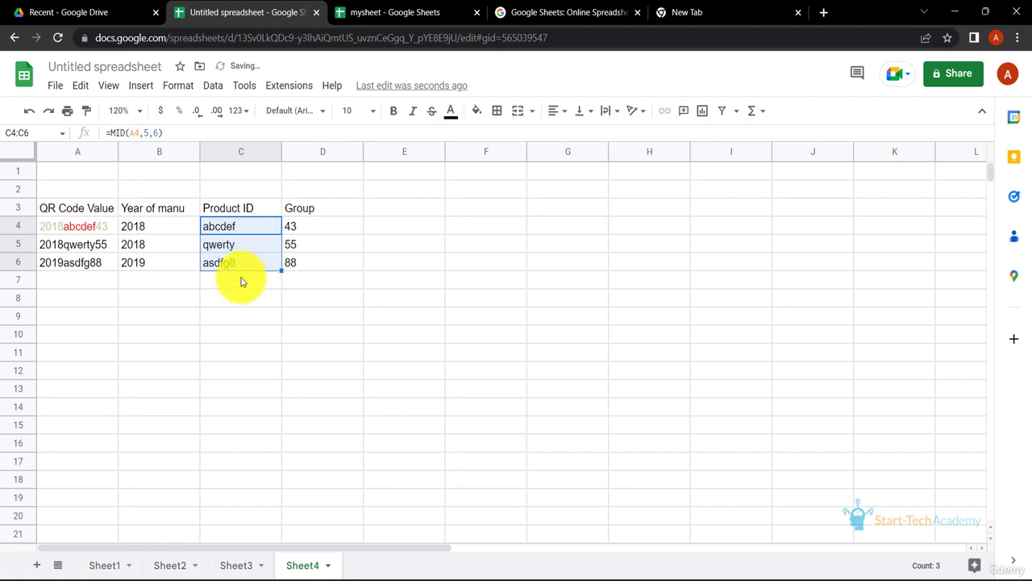
{"action": "left_click", "coordinate": [262, 320]}
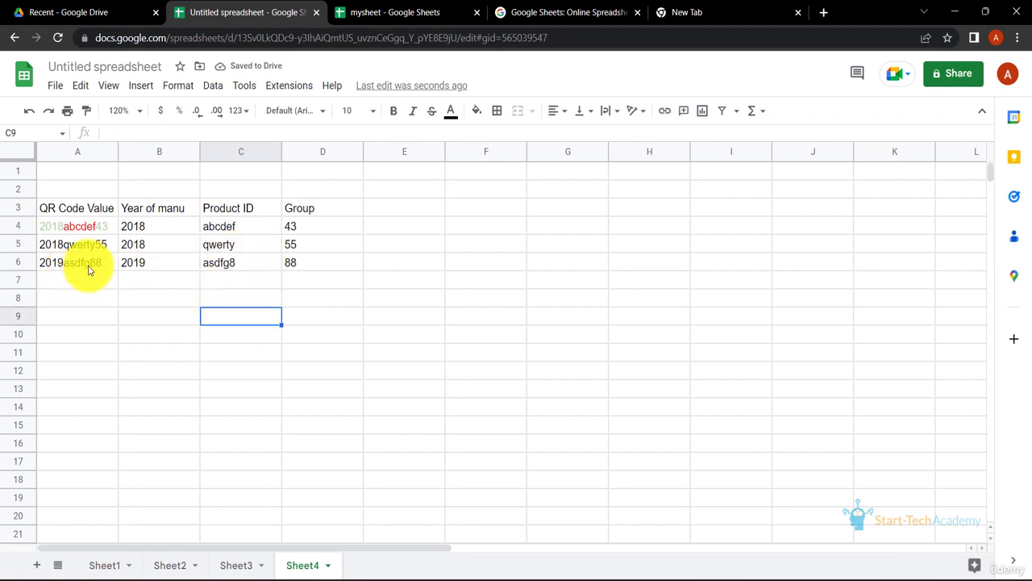
- Change the extract length in C6's MID formula to 5 so it reads =MID(A6,5,5)
{"action": "left_click", "coordinate": [241, 262]}
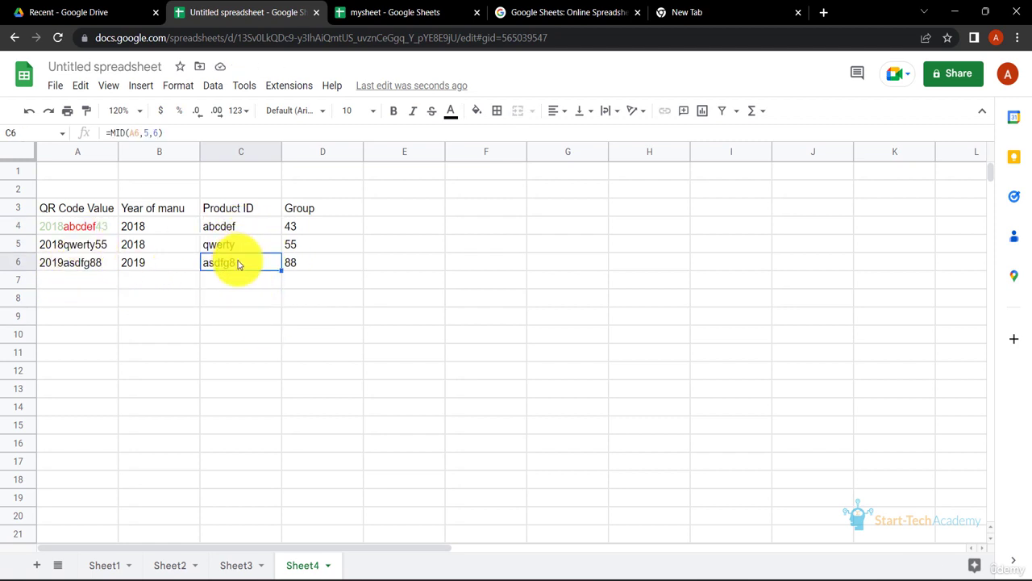
{"action": "left_click", "coordinate": [158, 131]}
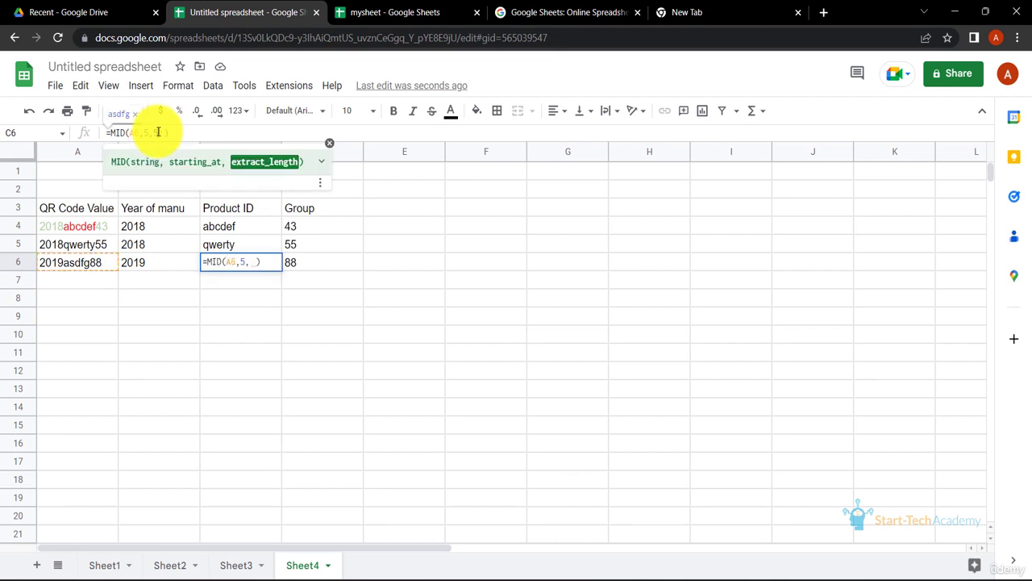
{"action": "type", "text": "5"}
{"action": "key", "text": "Return"}
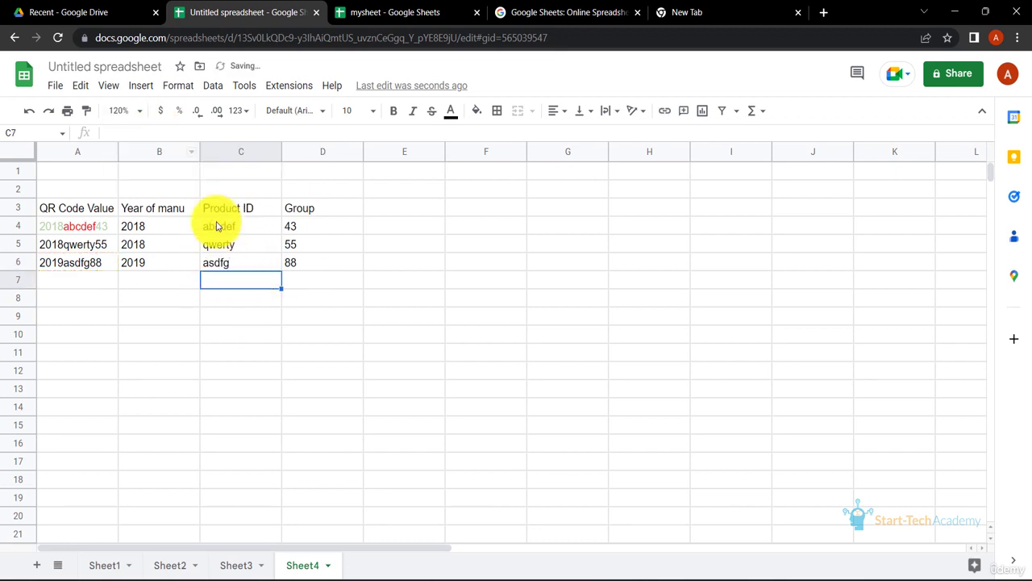